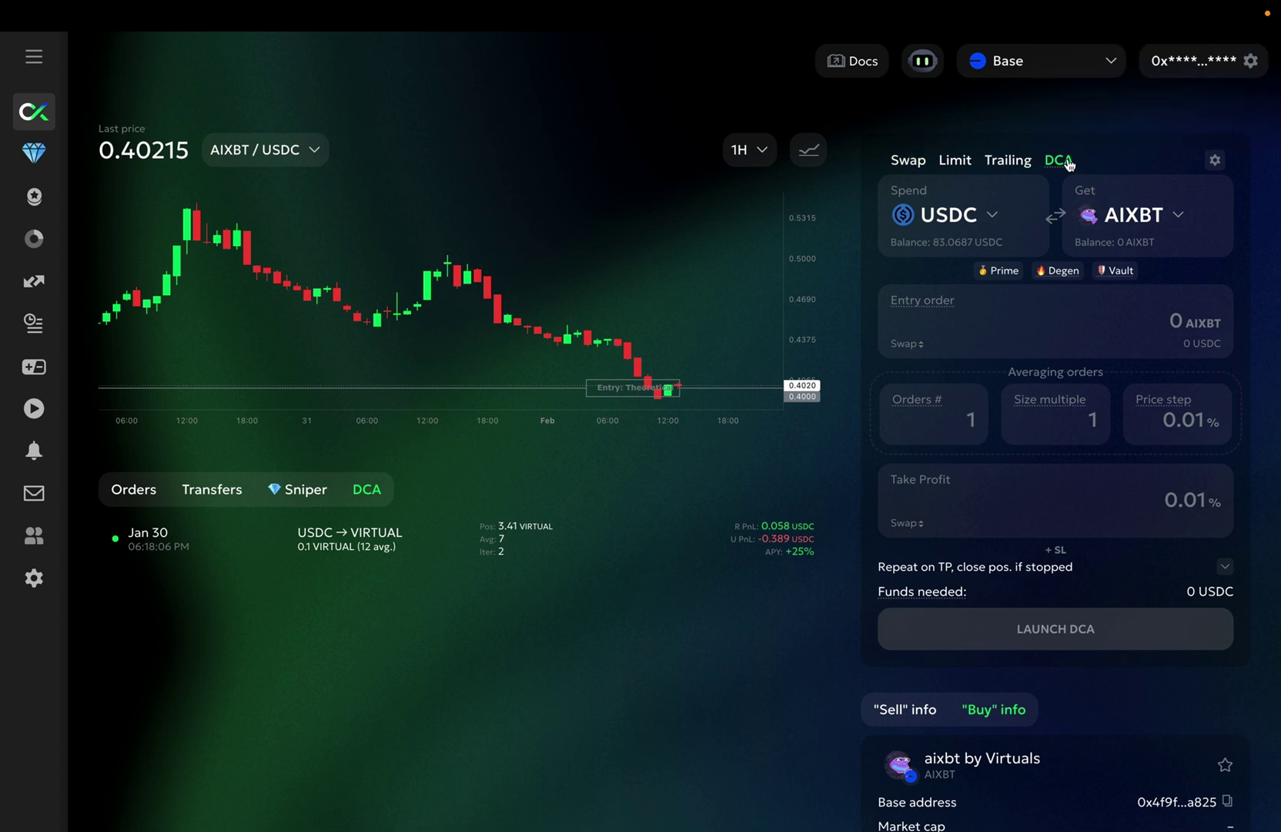
# Bring up the Prime preset details on the AIXBT/USDC DCA order form.
pyautogui.moveTo(1067, 165)
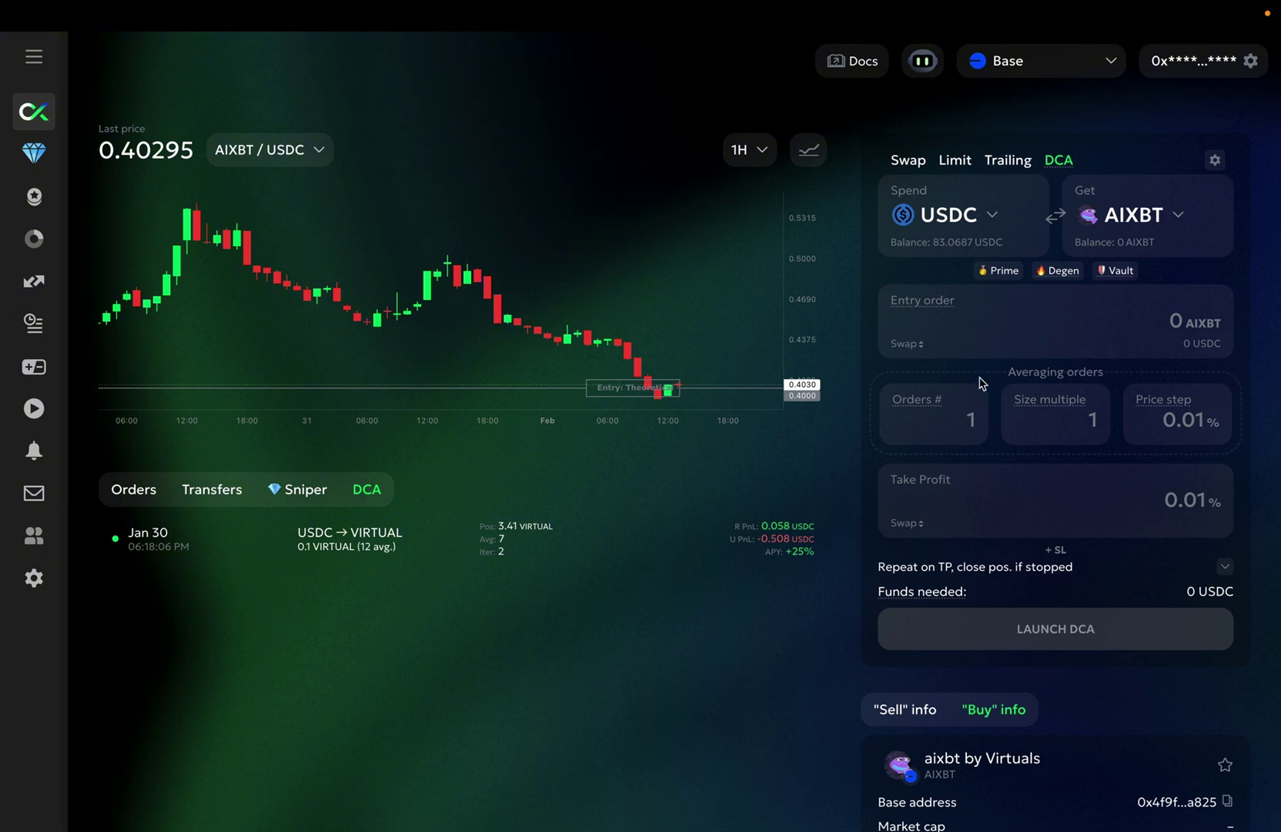
# Try the Prime, Degen and Vault presets, then clear to defaults: 1 order, 0.01% steps.
pyautogui.click(1004, 274)
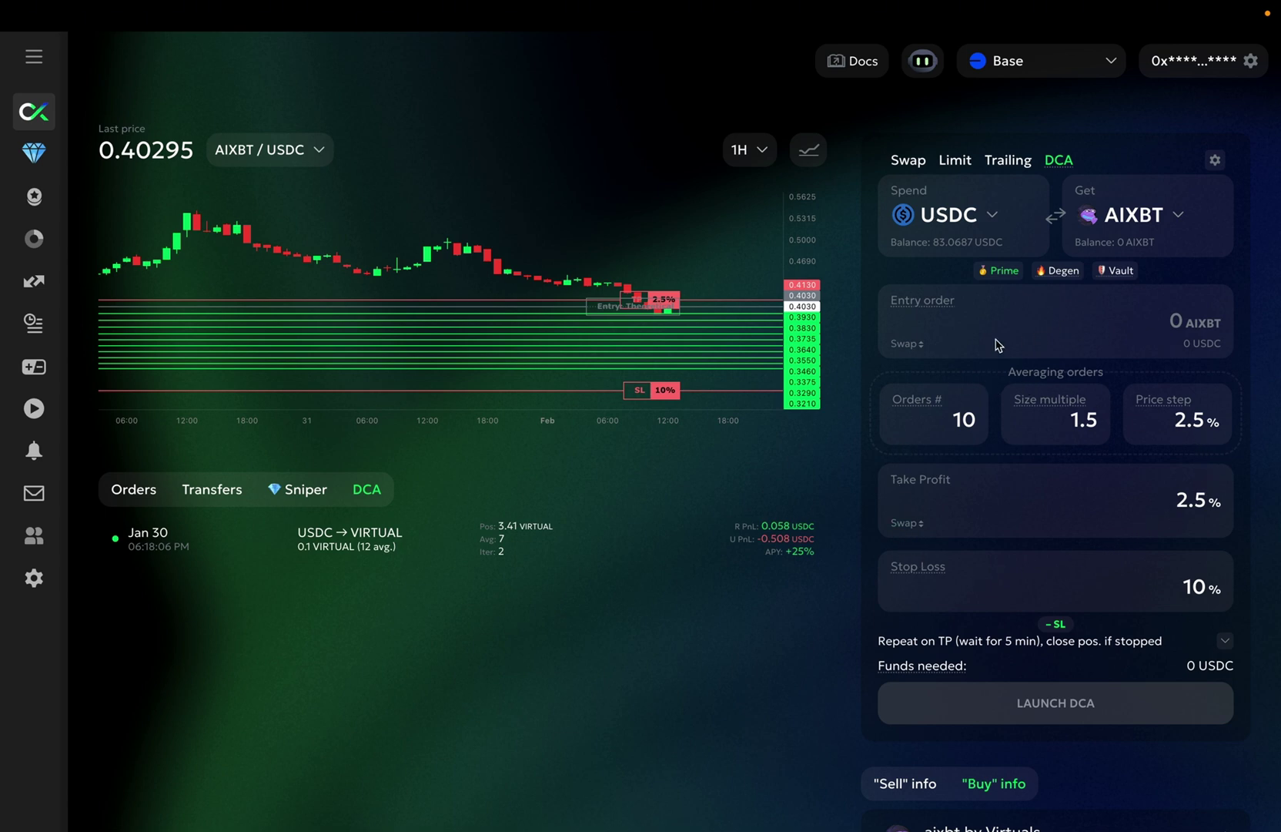
pyautogui.moveTo(1005, 283)
pyautogui.click(1060, 270)
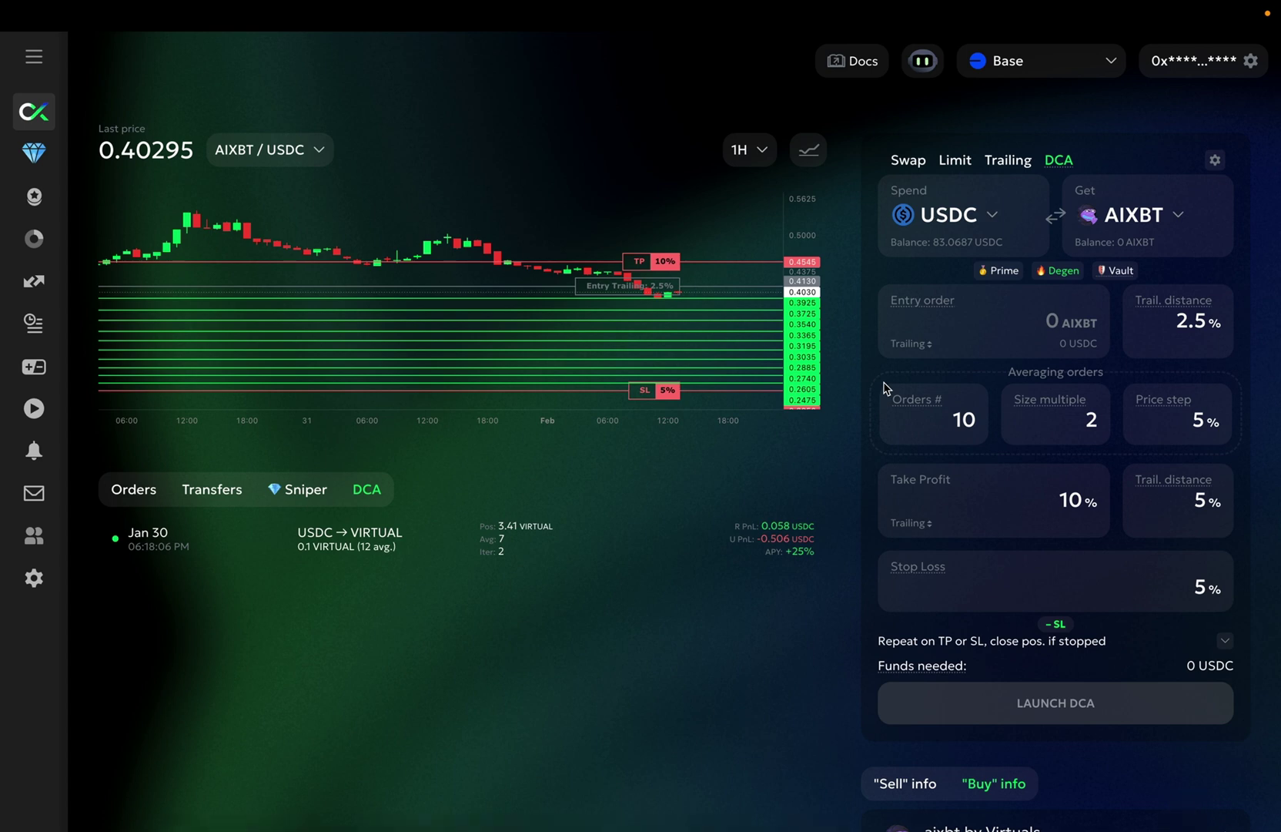
pyautogui.click(1116, 273)
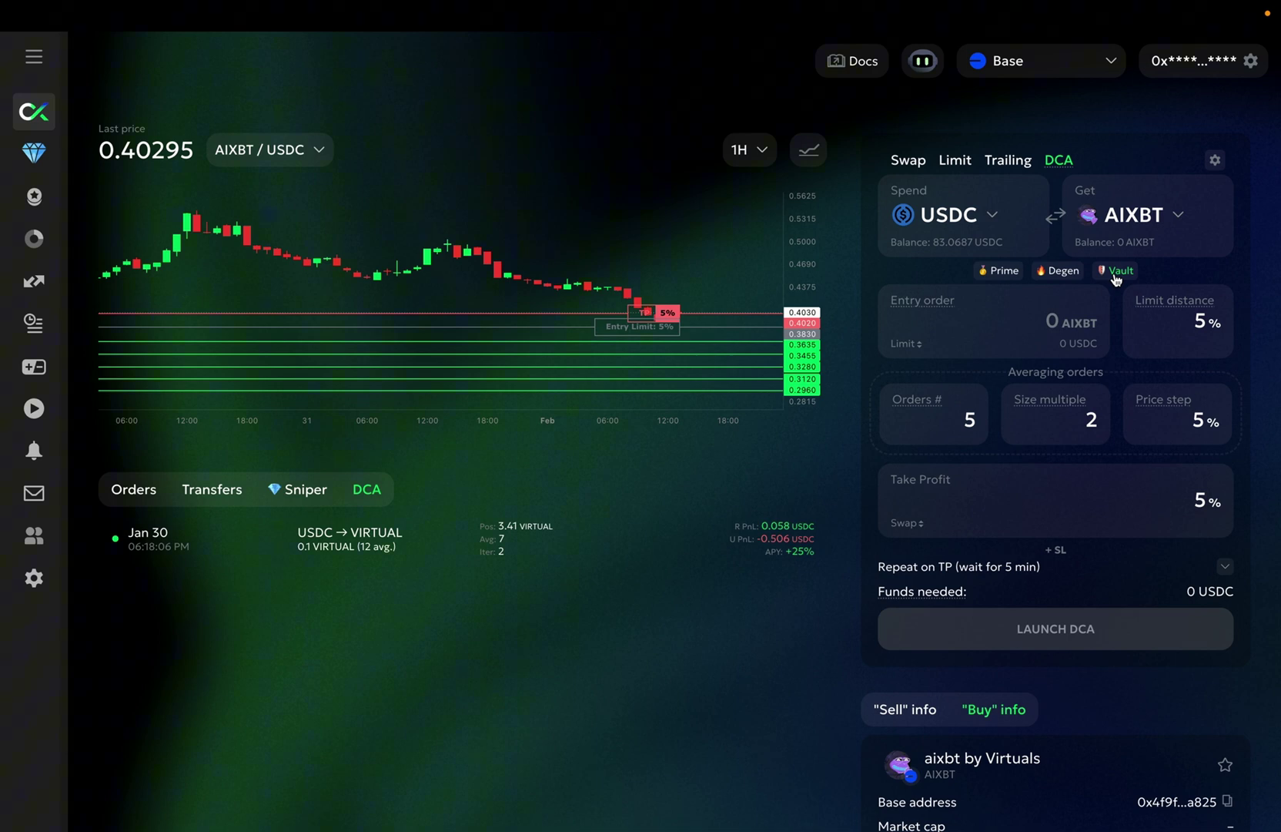
pyautogui.click(1002, 270)
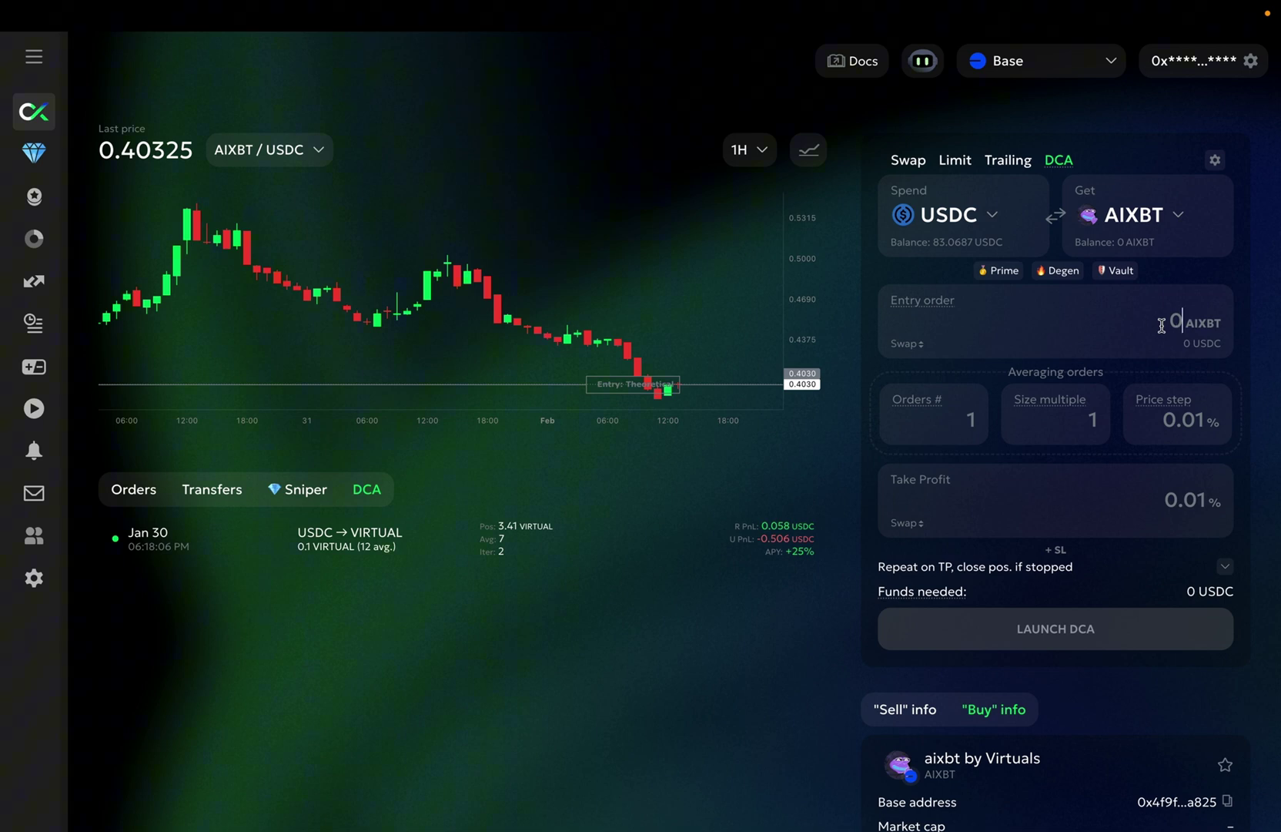
# Set a 1 AIXBT entry as a limit order 5% below the current price.
pyautogui.click(1161, 325)
pyautogui.write('1')
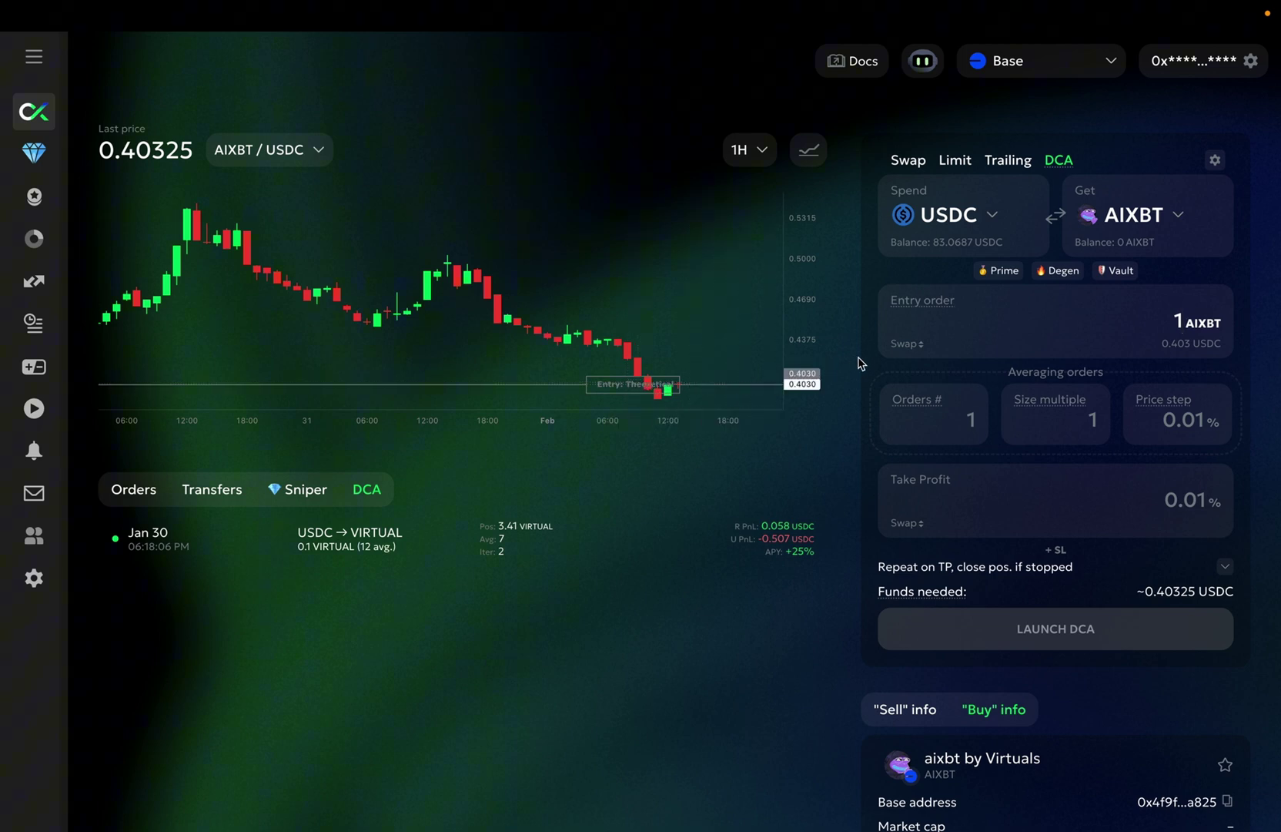
pyautogui.click(907, 348)
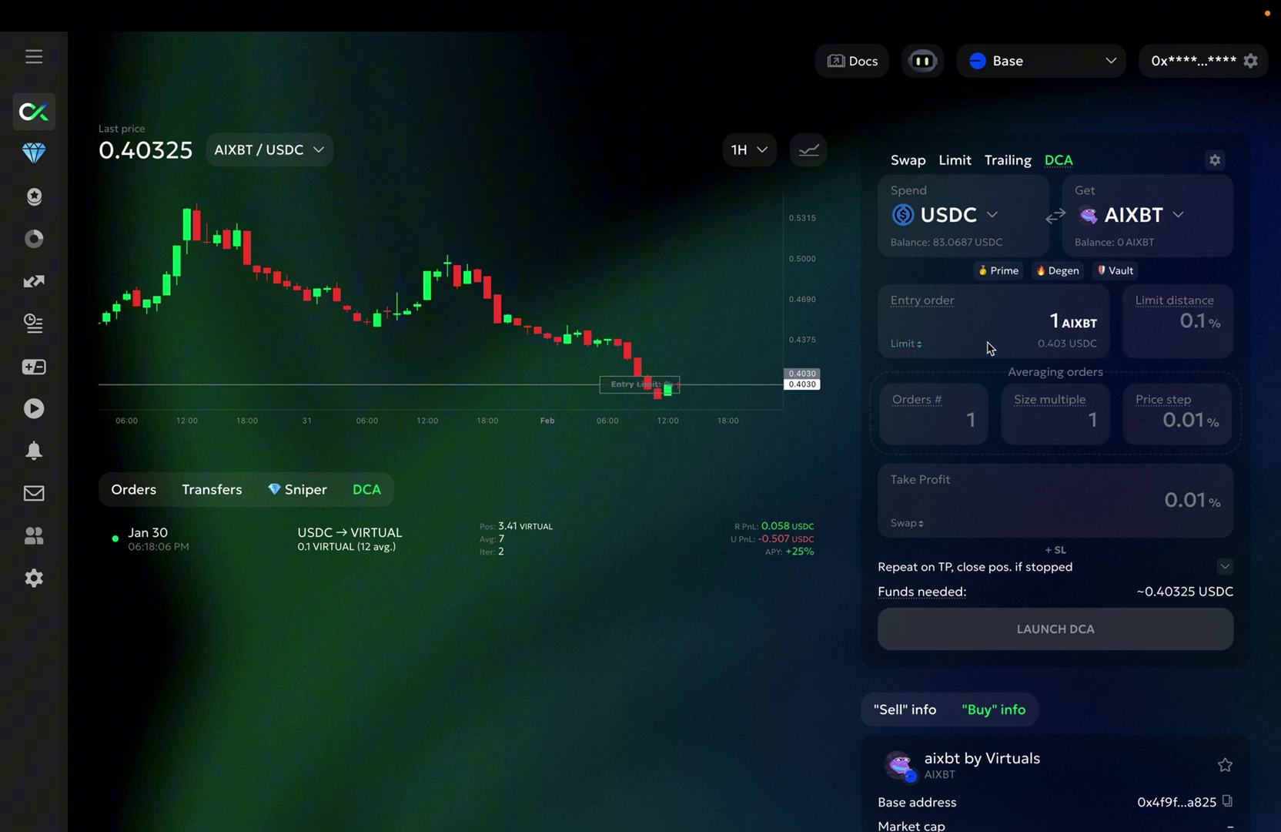
pyautogui.doubleClick(1174, 320)
pyautogui.write('5')
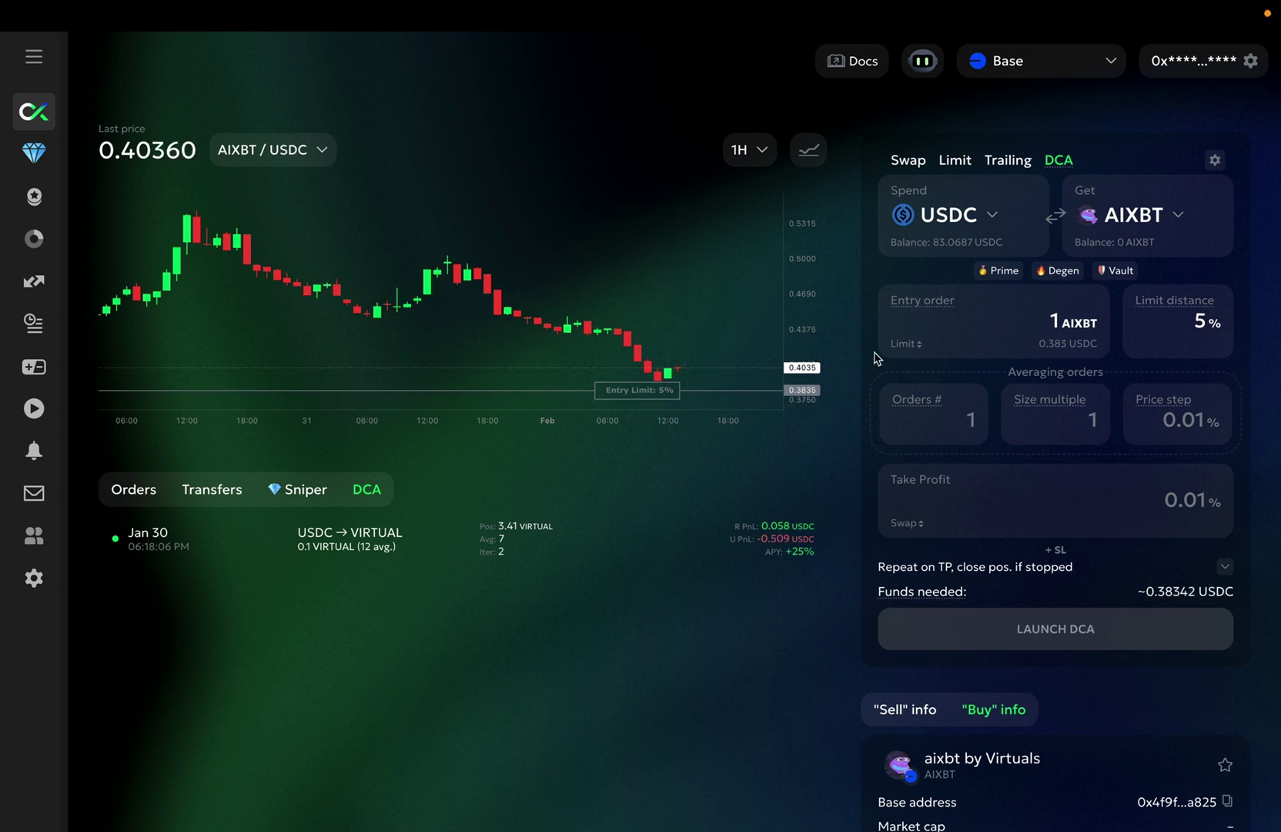
# Switch the entry to trailing with a 5% trail distance, checking recent price history on the chart.
pyautogui.click(904, 346)
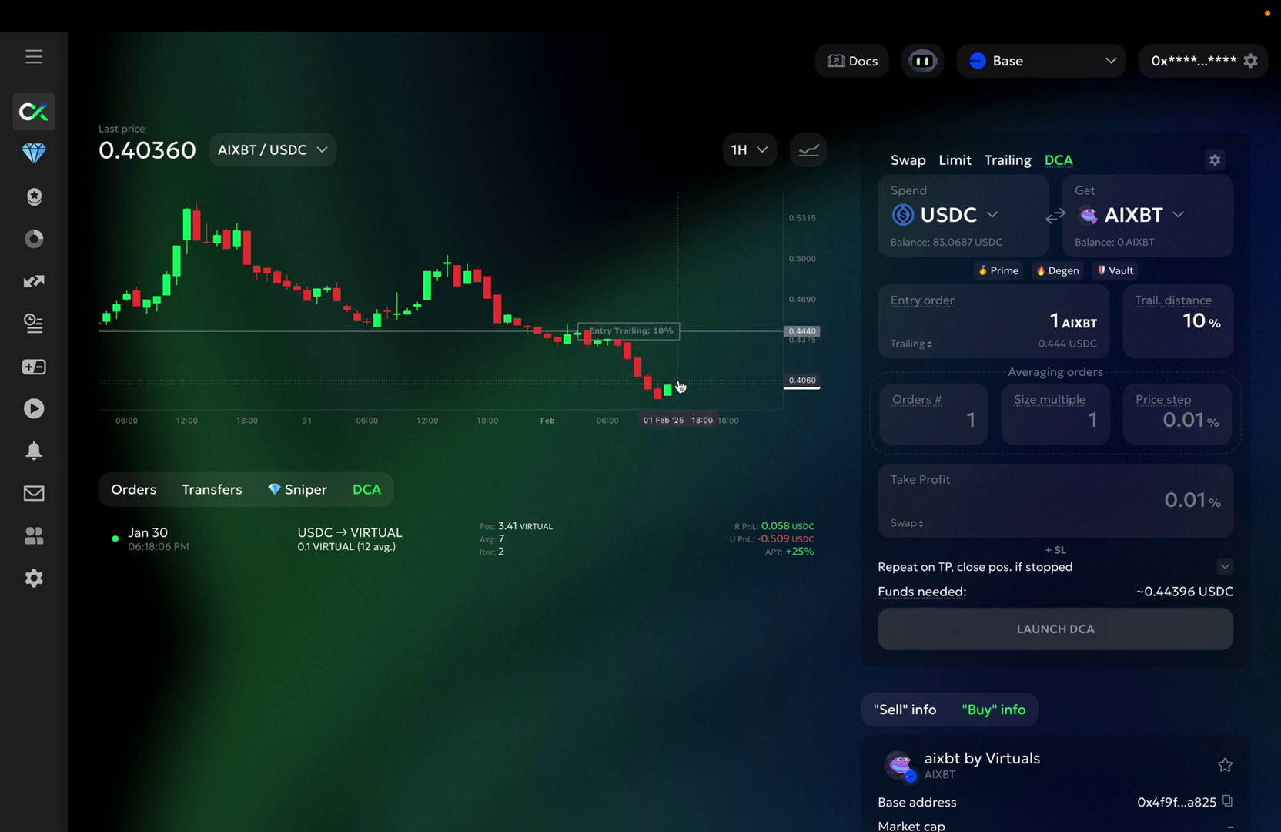
pyautogui.scroll(-5, 647, 247)
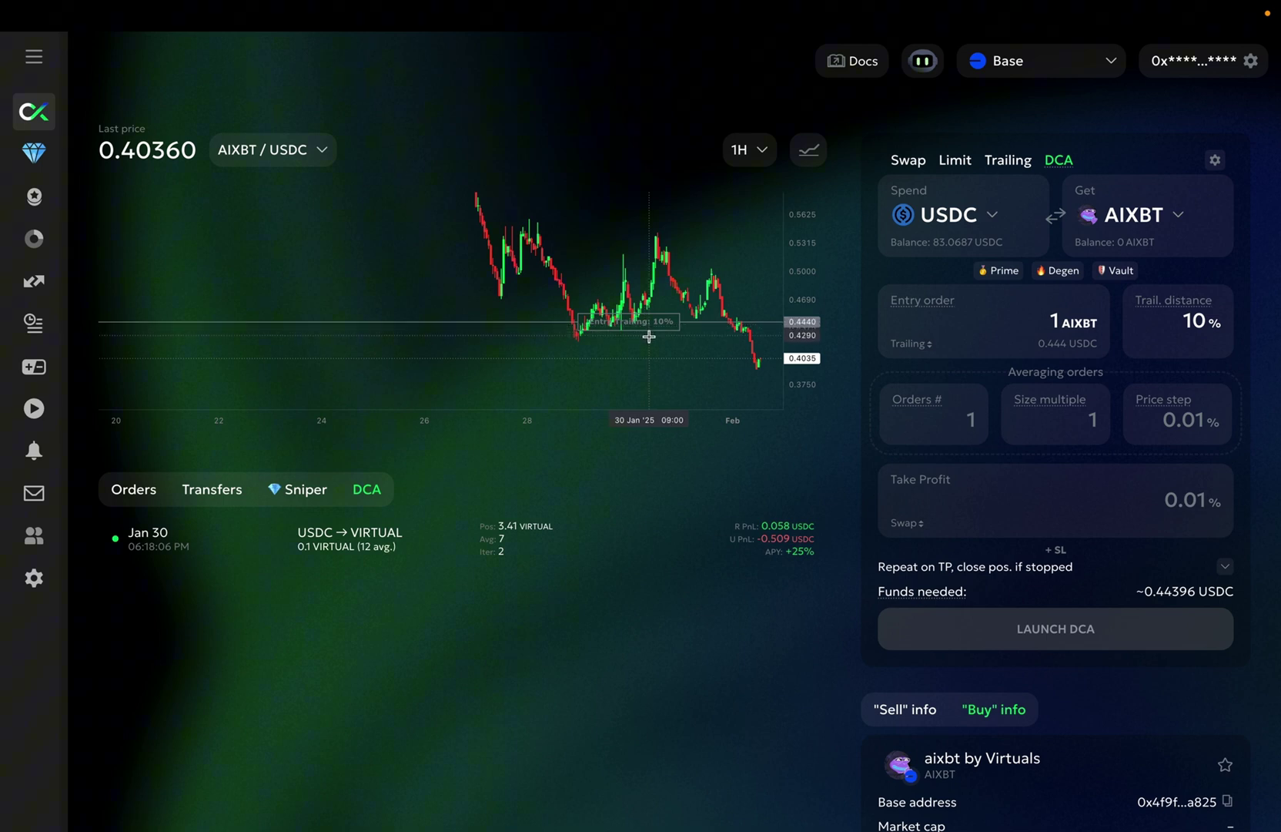
pyautogui.moveTo(690, 366); pyautogui.dragTo(512, 336)
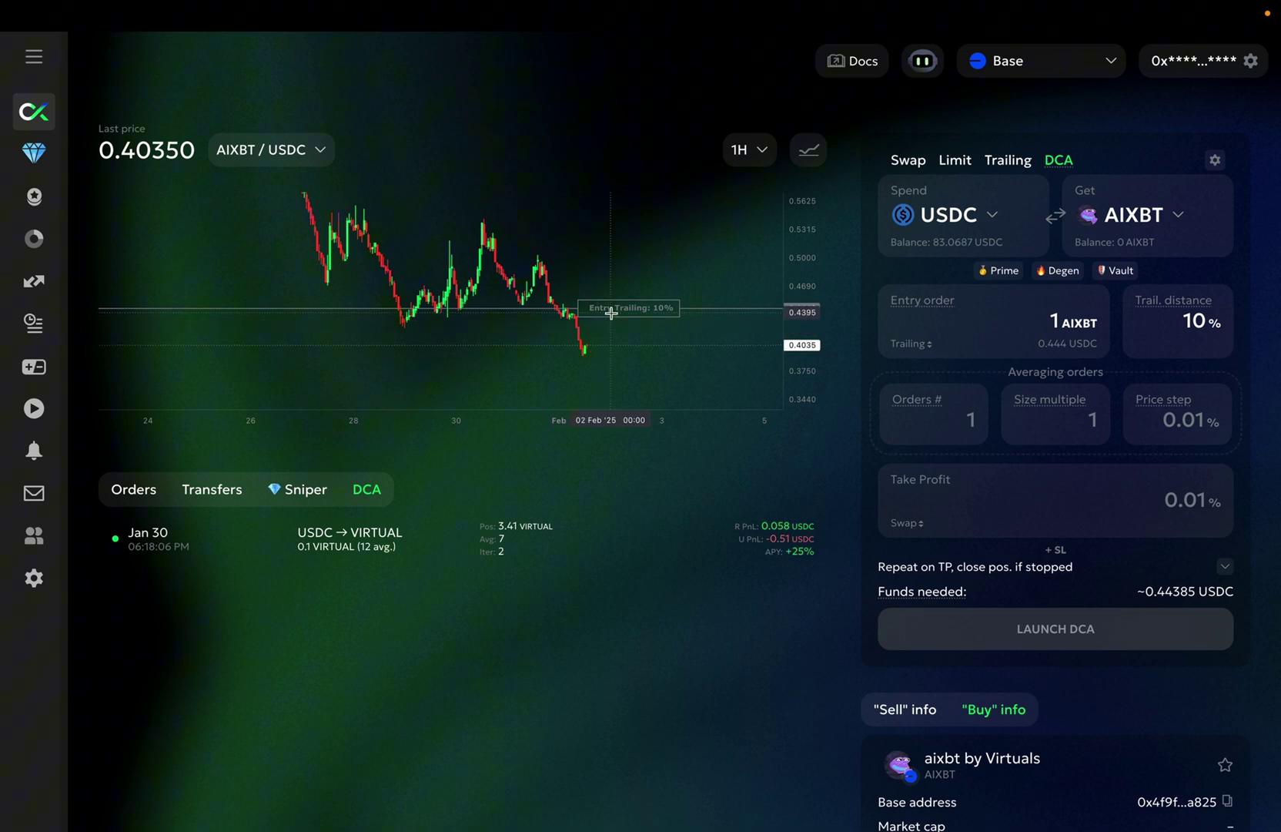
pyautogui.doubleClick(1193, 326)
pyautogui.write('5')
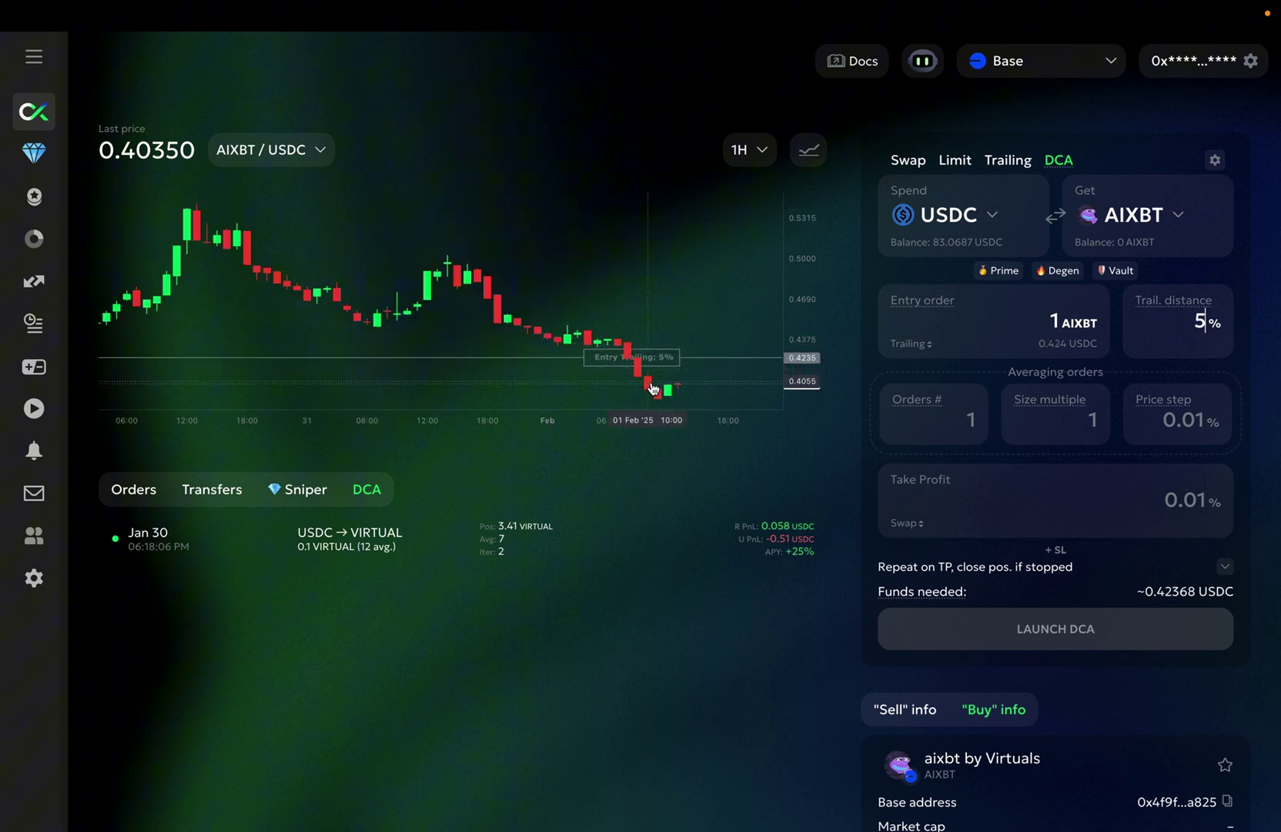
pyautogui.moveTo(816, 331); pyautogui.dragTo(798, 294)
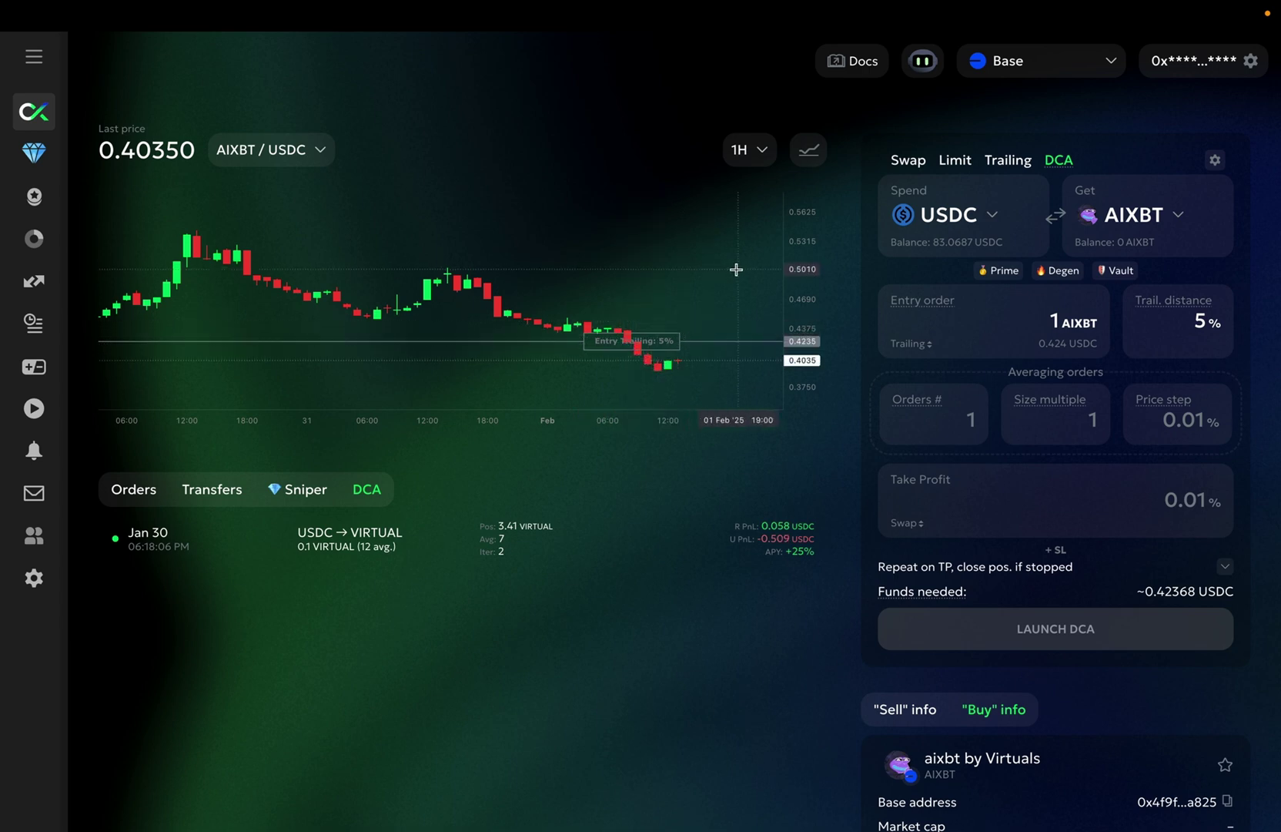
pyautogui.moveTo(378, 417); pyautogui.dragTo(657, 417)
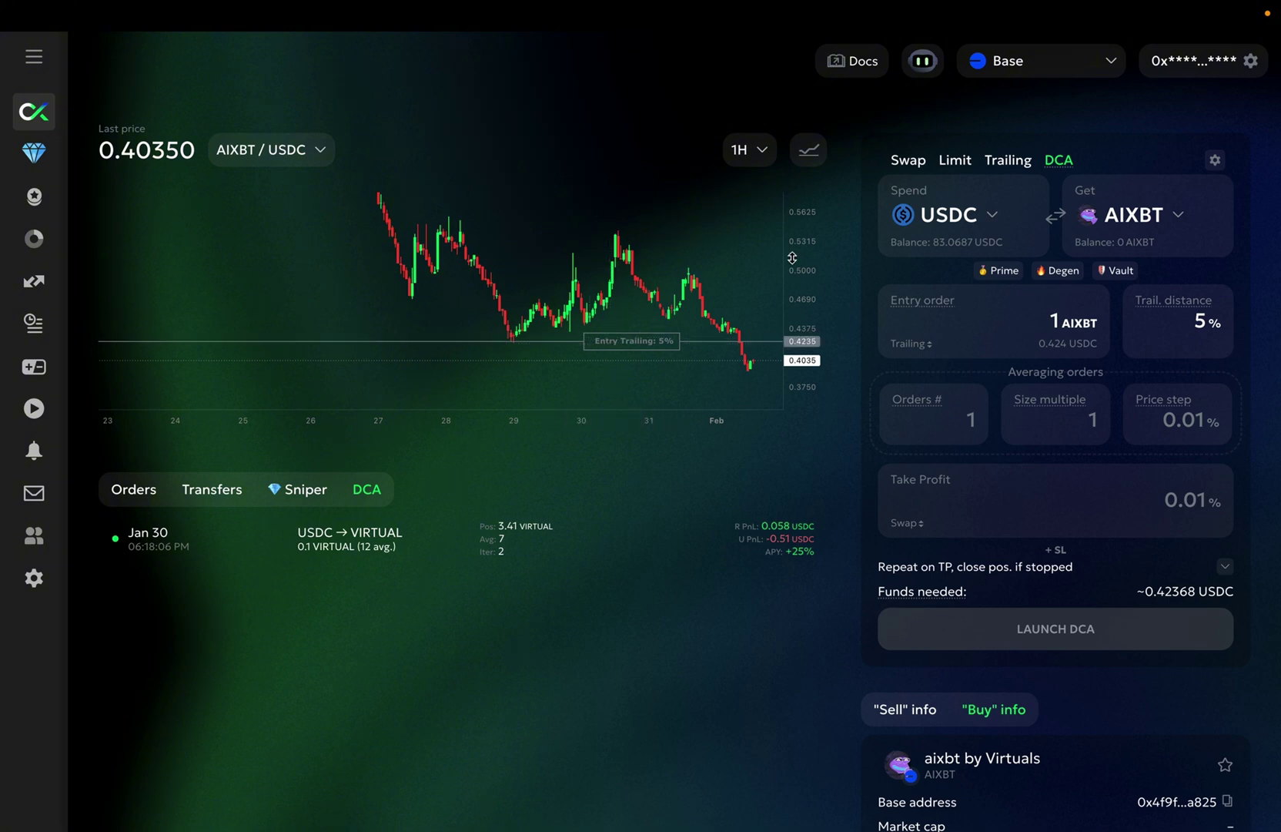
pyautogui.moveTo(798, 287); pyautogui.dragTo(797, 305)
pyautogui.scroll(-5, 618, 285)
# Enter 10 averaging orders and stretch the chart to see all the buy levels.
pyautogui.click(974, 420)
pyautogui.write('0')
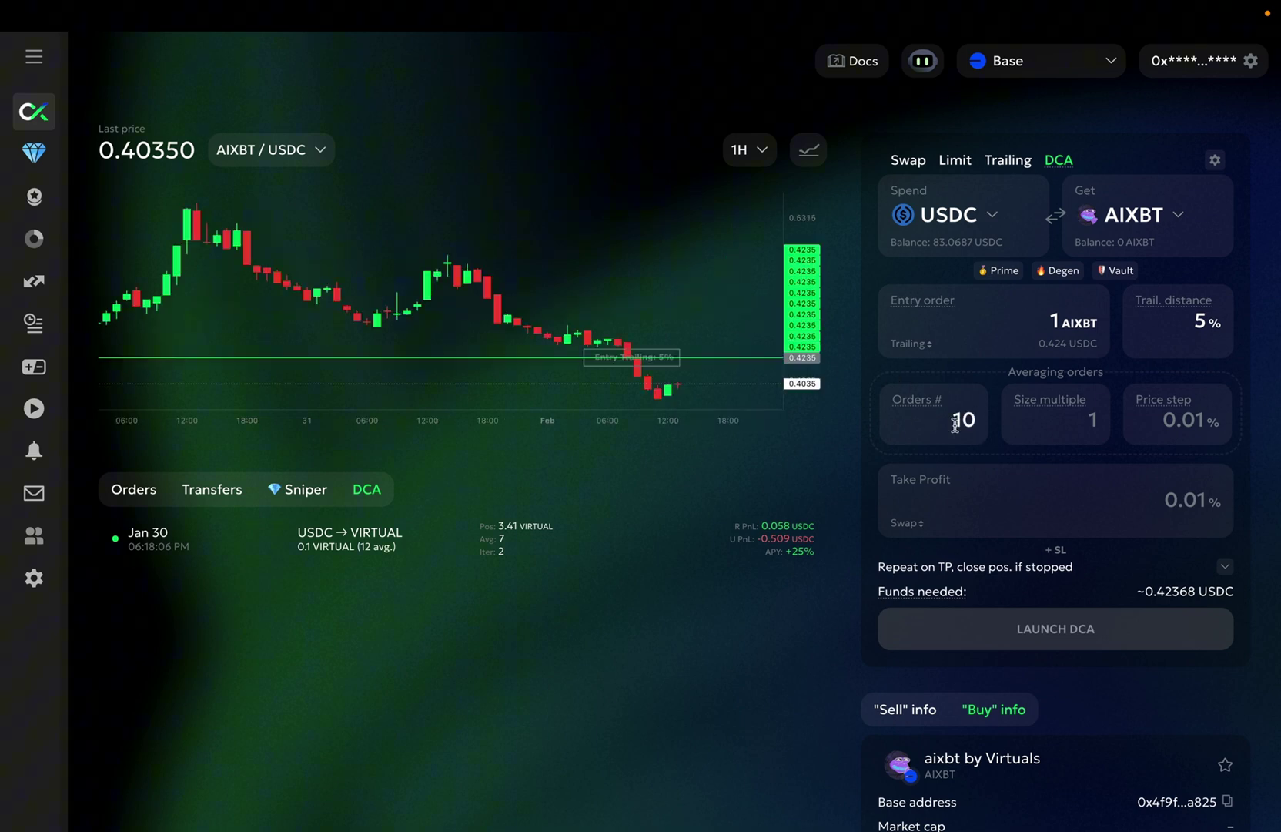
pyautogui.write('10')
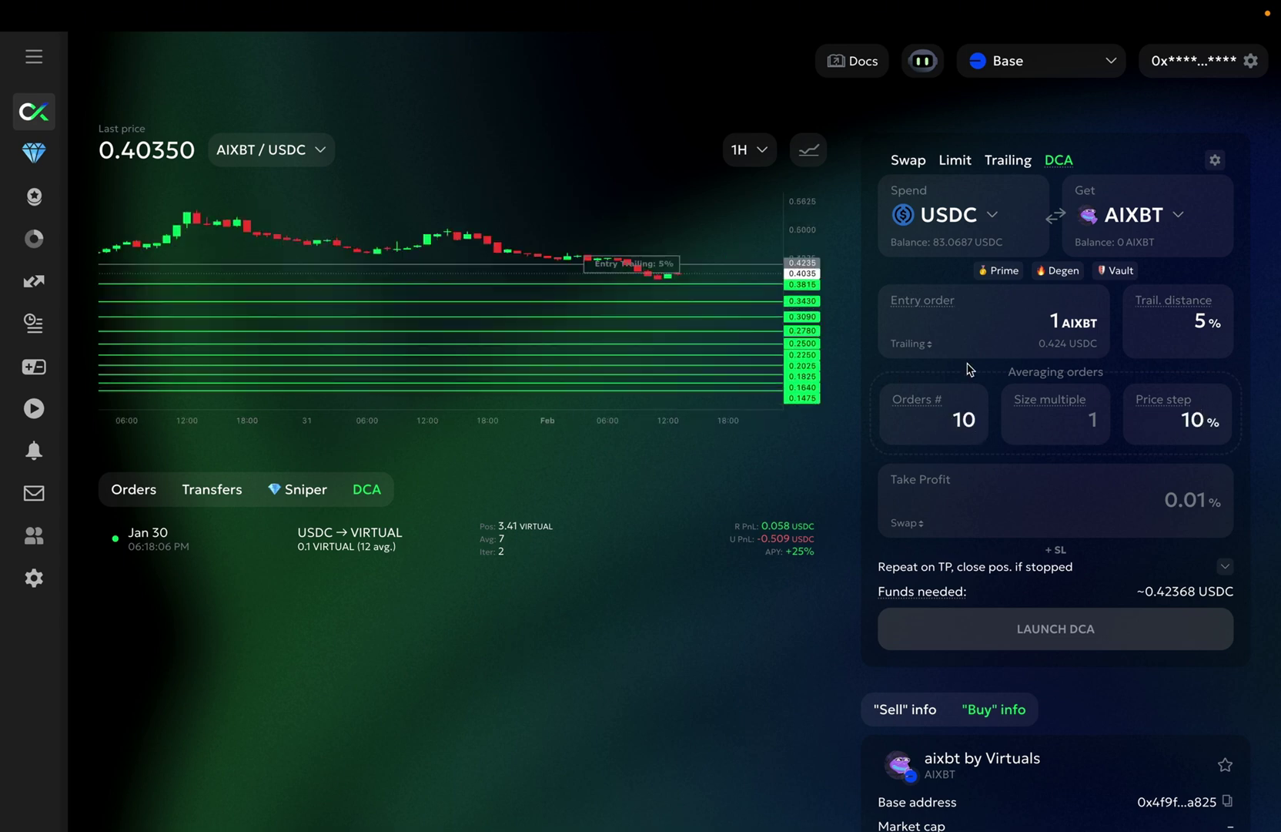
pyautogui.moveTo(785, 300); pyautogui.dragTo(776, 323)
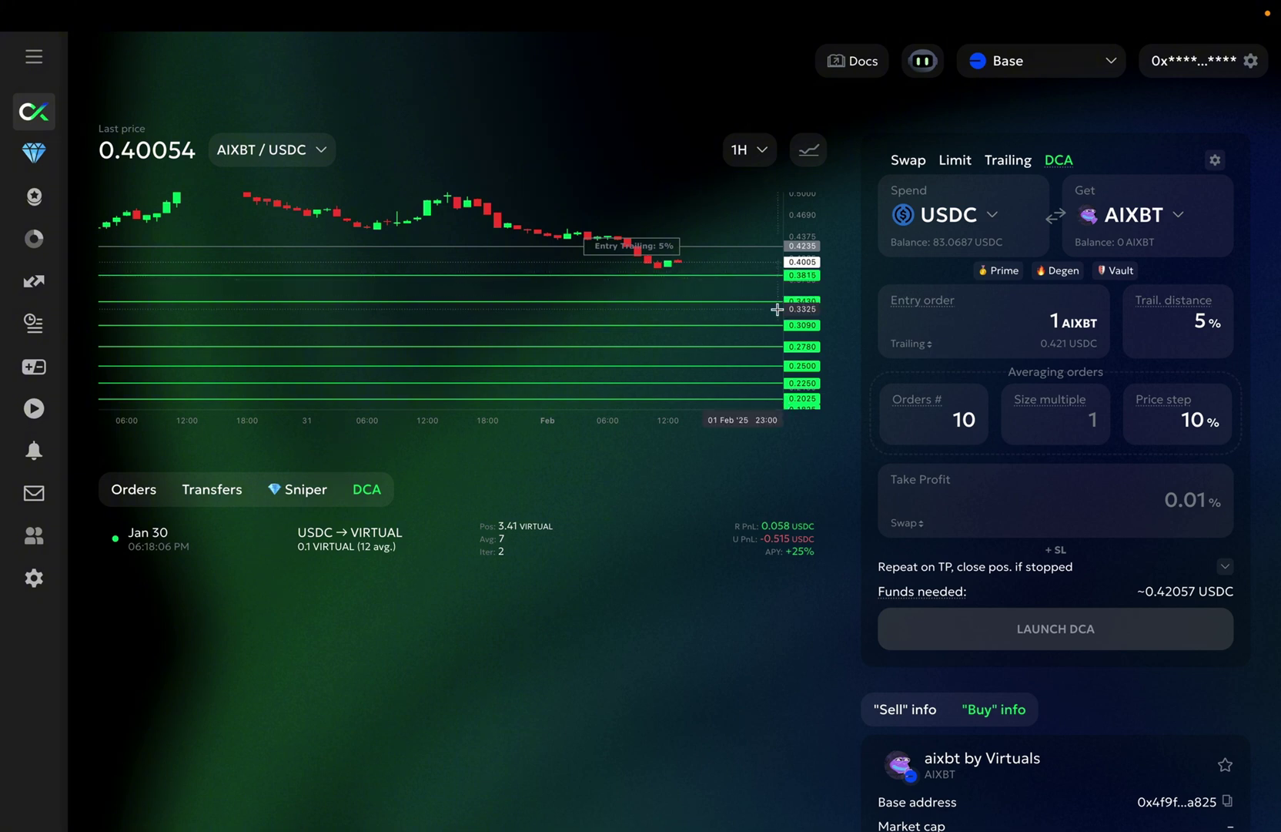
pyautogui.moveTo(781, 317); pyautogui.dragTo(739, 263)
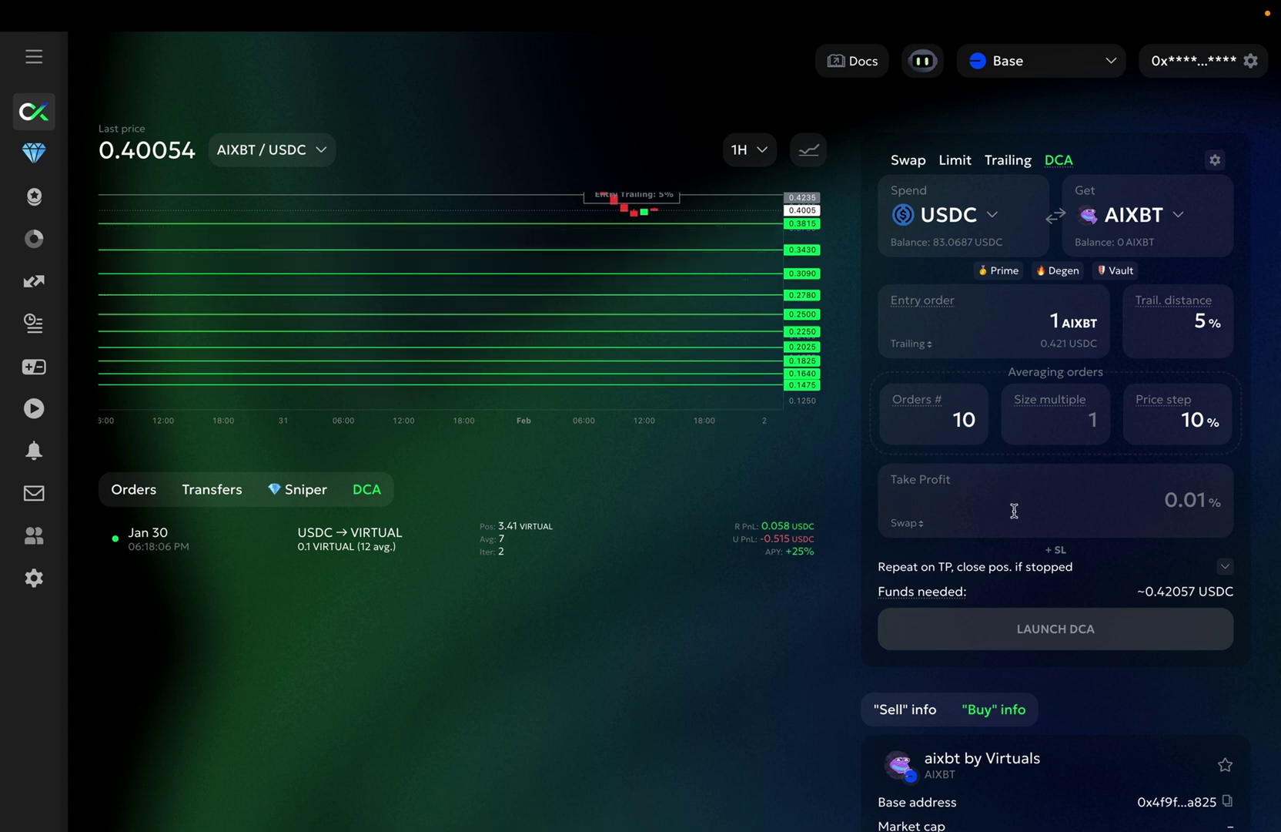
pyautogui.moveTo(744, 272); pyautogui.dragTo(758, 310)
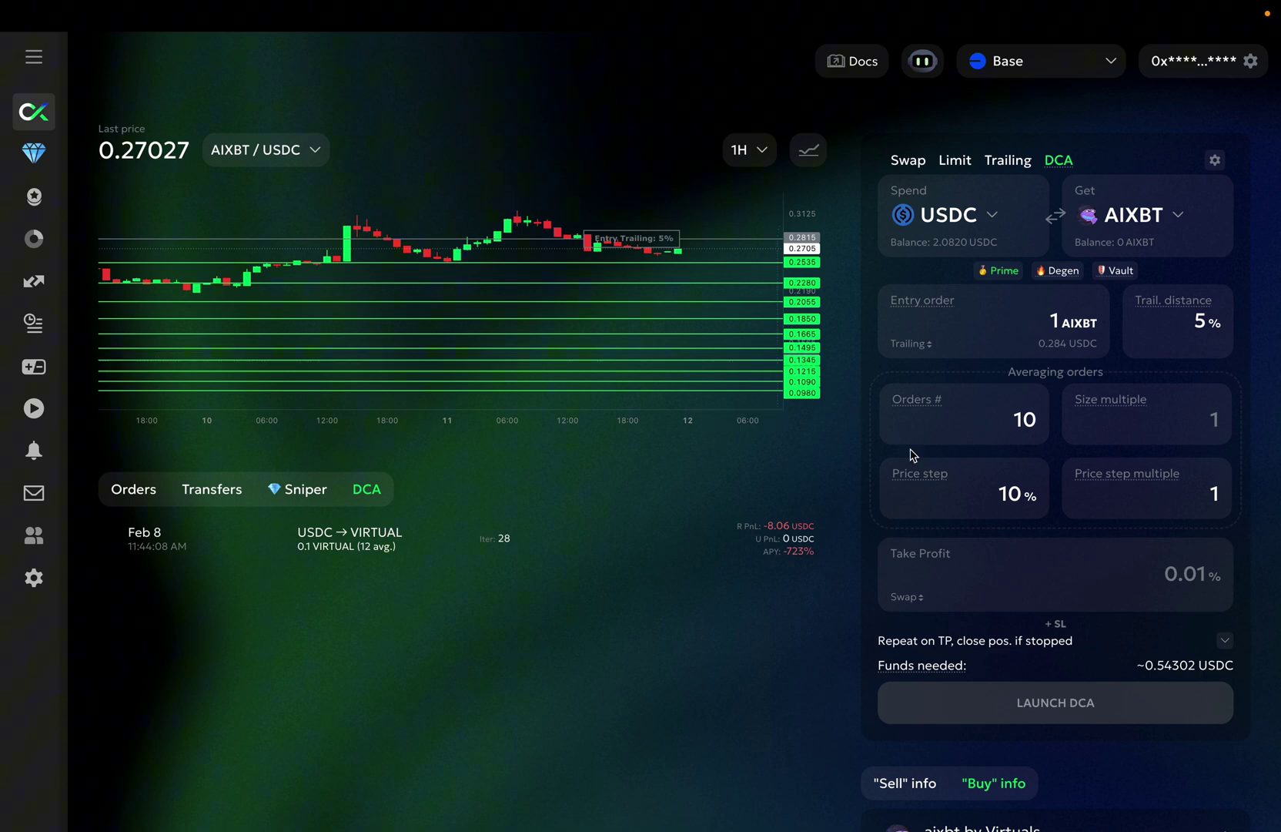
pyautogui.click(1020, 495)
pyautogui.press('BackSpace')
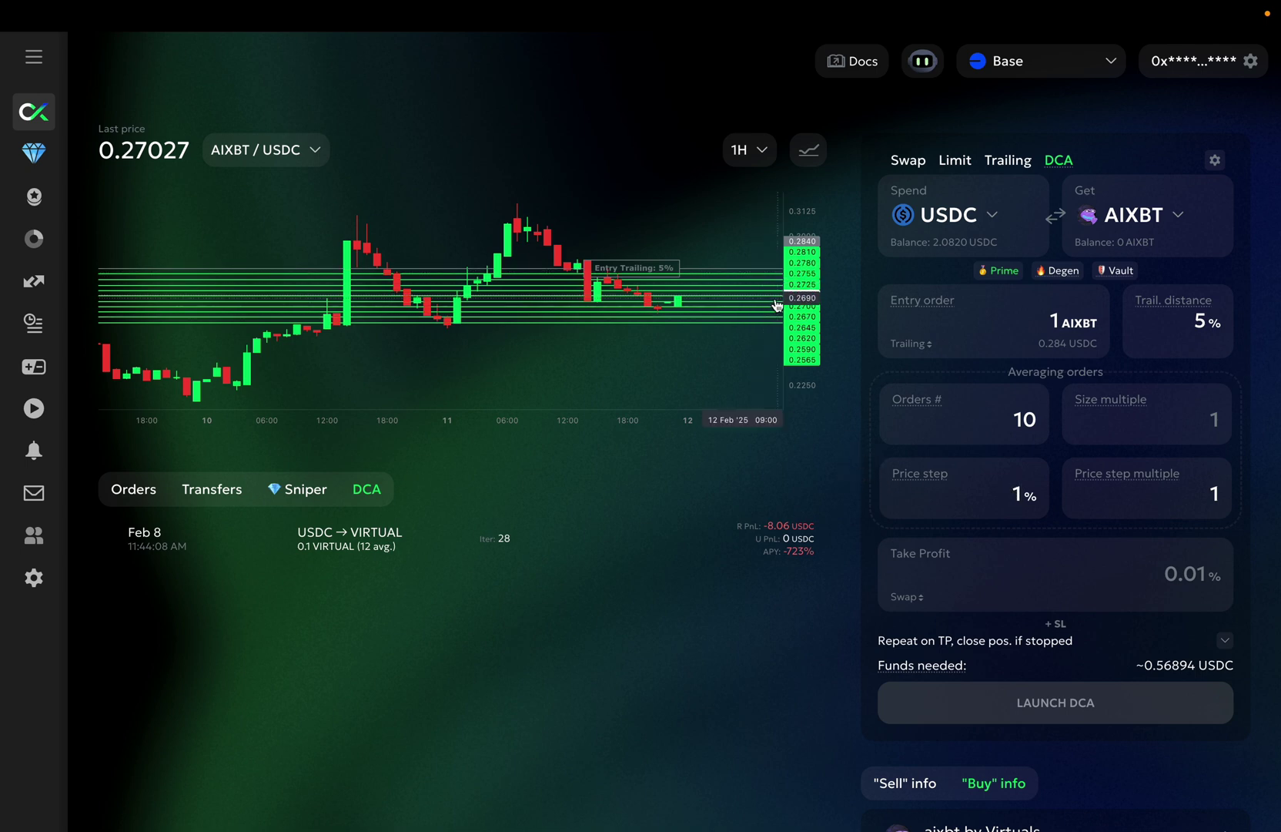
pyautogui.click(1218, 492)
pyautogui.write('.2')
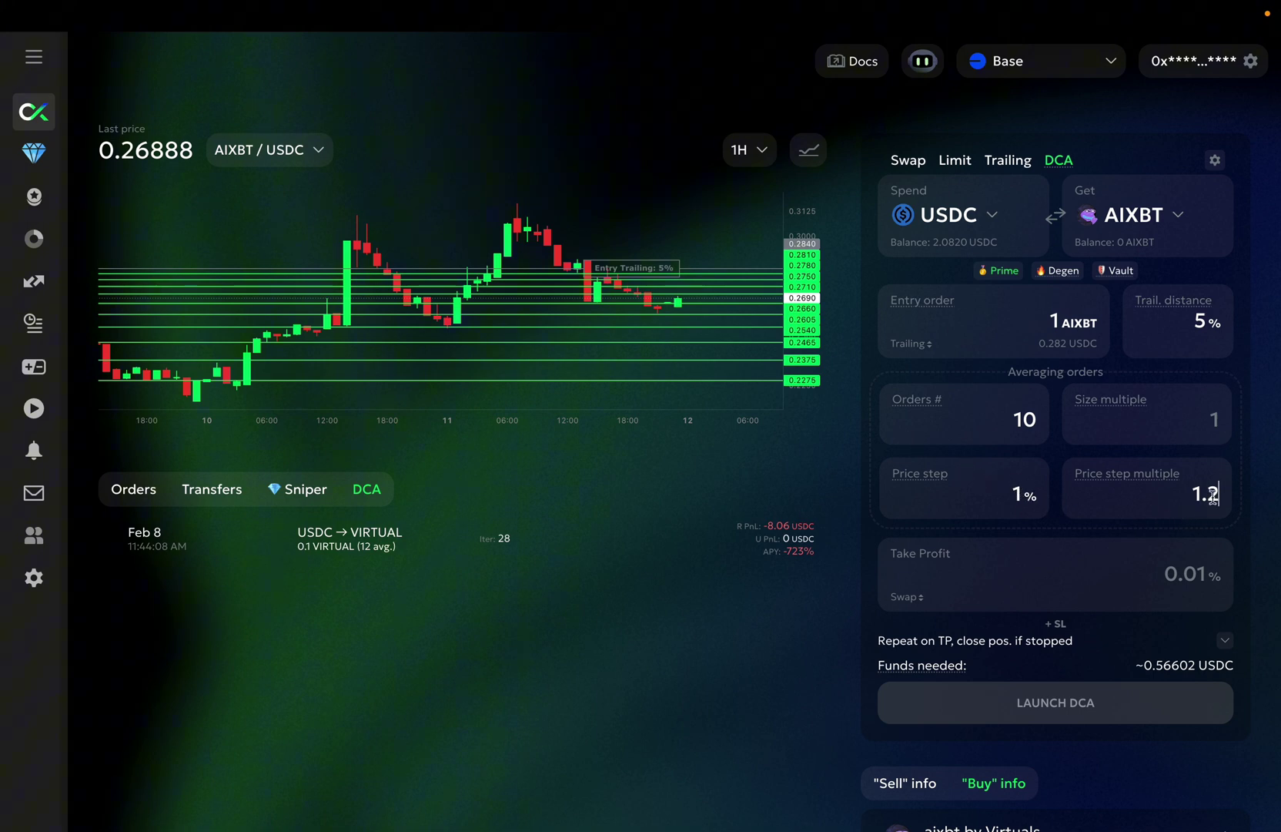
pyautogui.press('BackSpace')
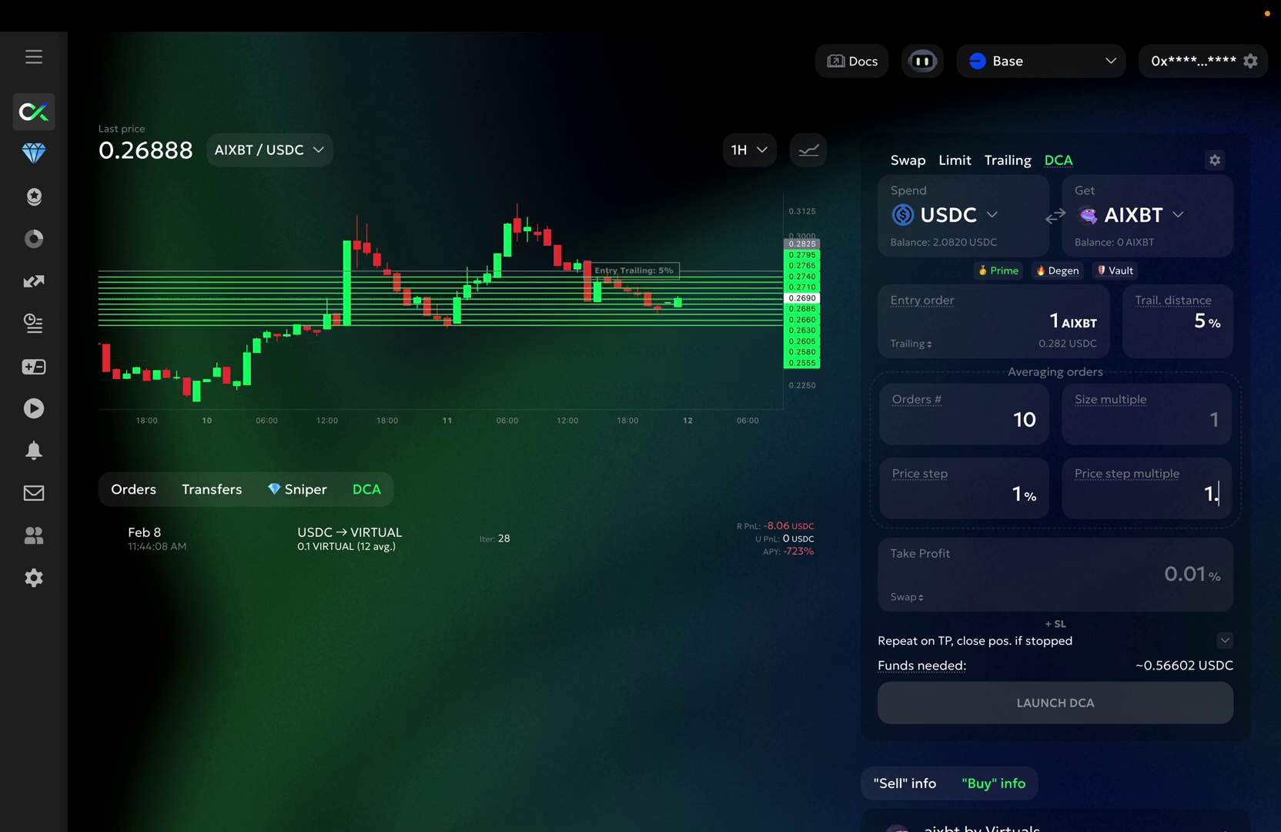
pyautogui.click(1027, 494)
pyautogui.write('0')
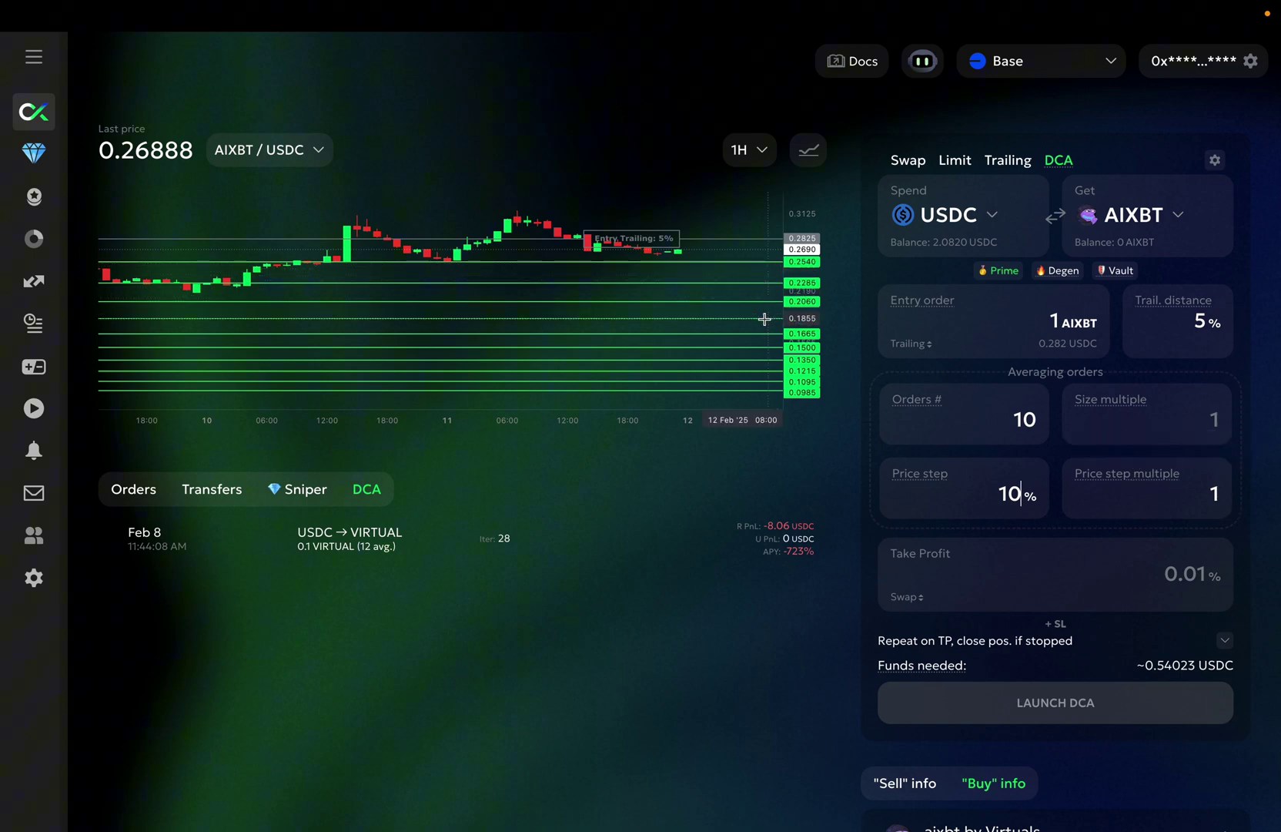
pyautogui.click(1201, 495)
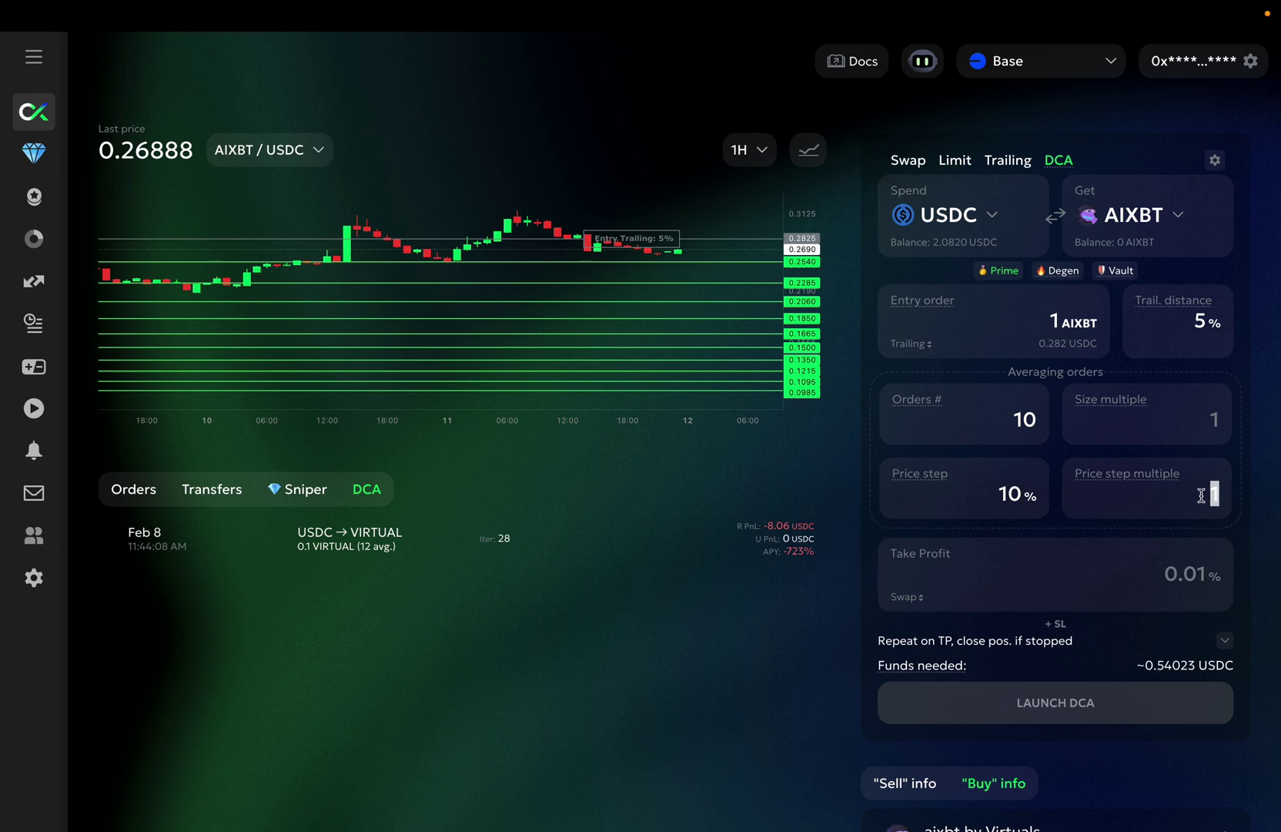
pyautogui.write('0.8')
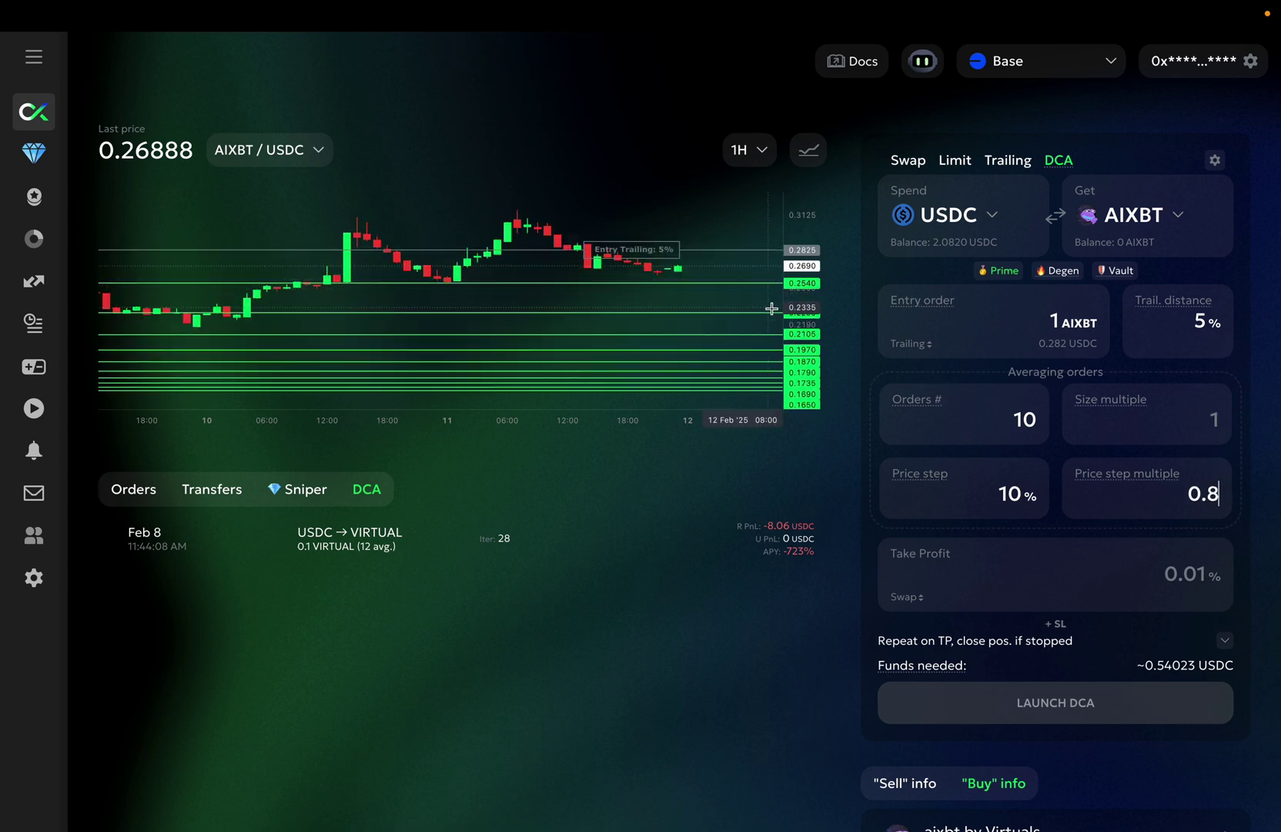
pyautogui.doubleClick(1201, 493)
pyautogui.write('1')
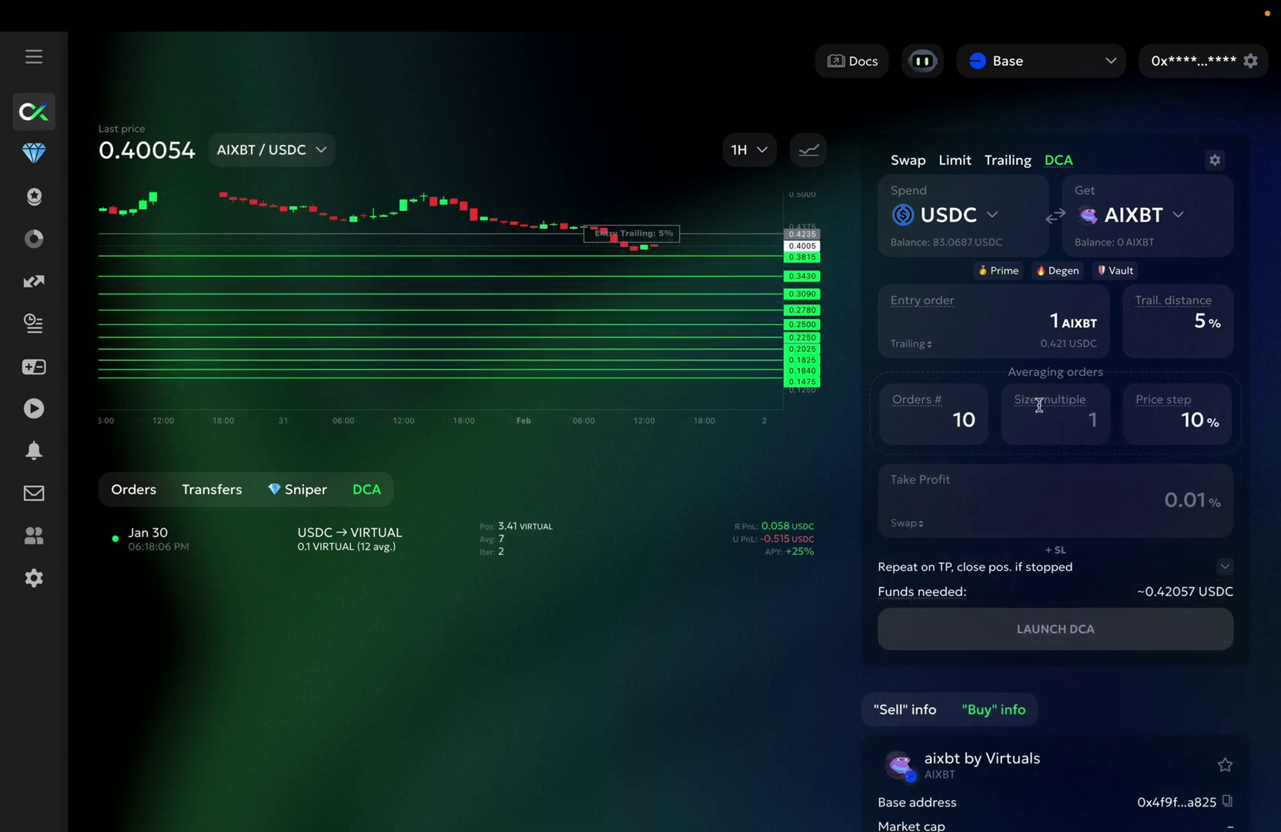
# Enter a size multiple of 1, then replace it with 2.
pyautogui.click(1085, 425)
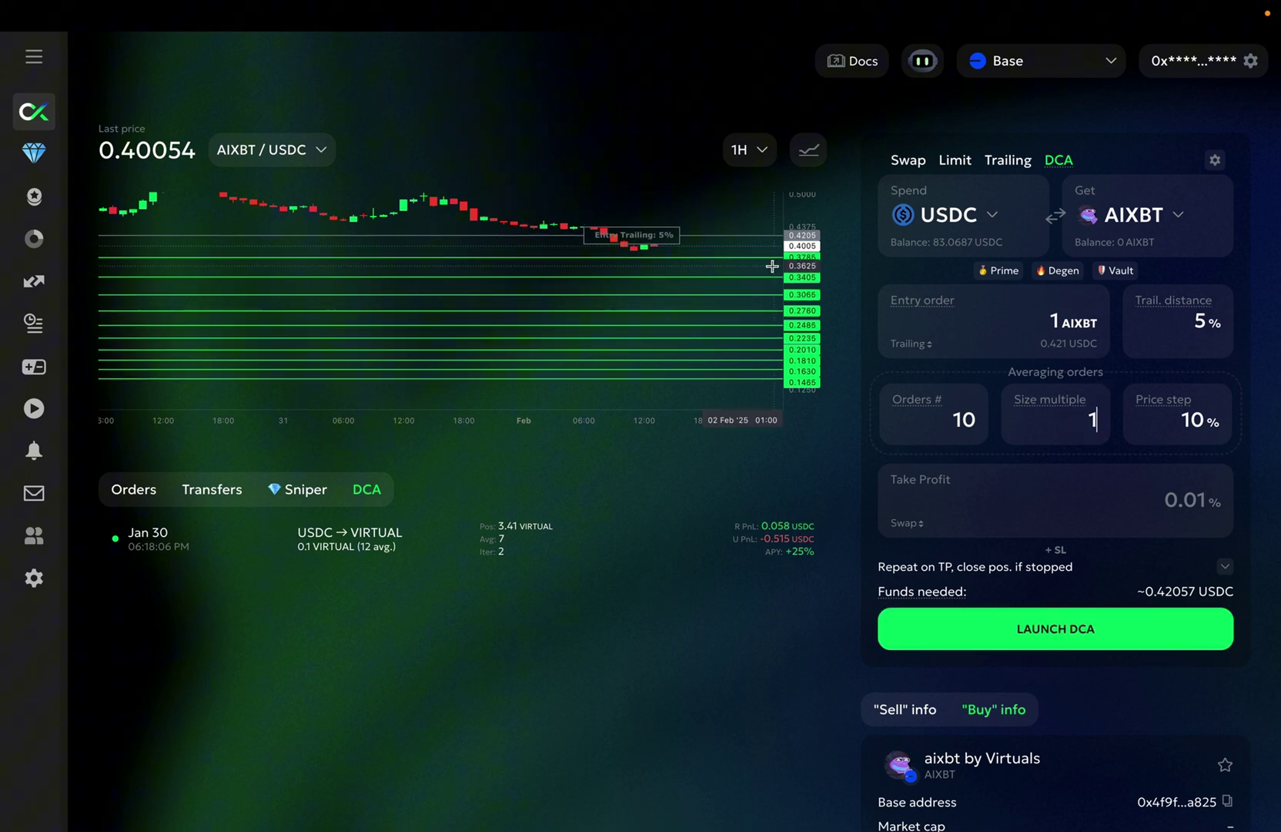
pyautogui.click(1054, 321)
pyautogui.write('1')
pyautogui.doubleClick(1065, 421)
pyautogui.write('2')
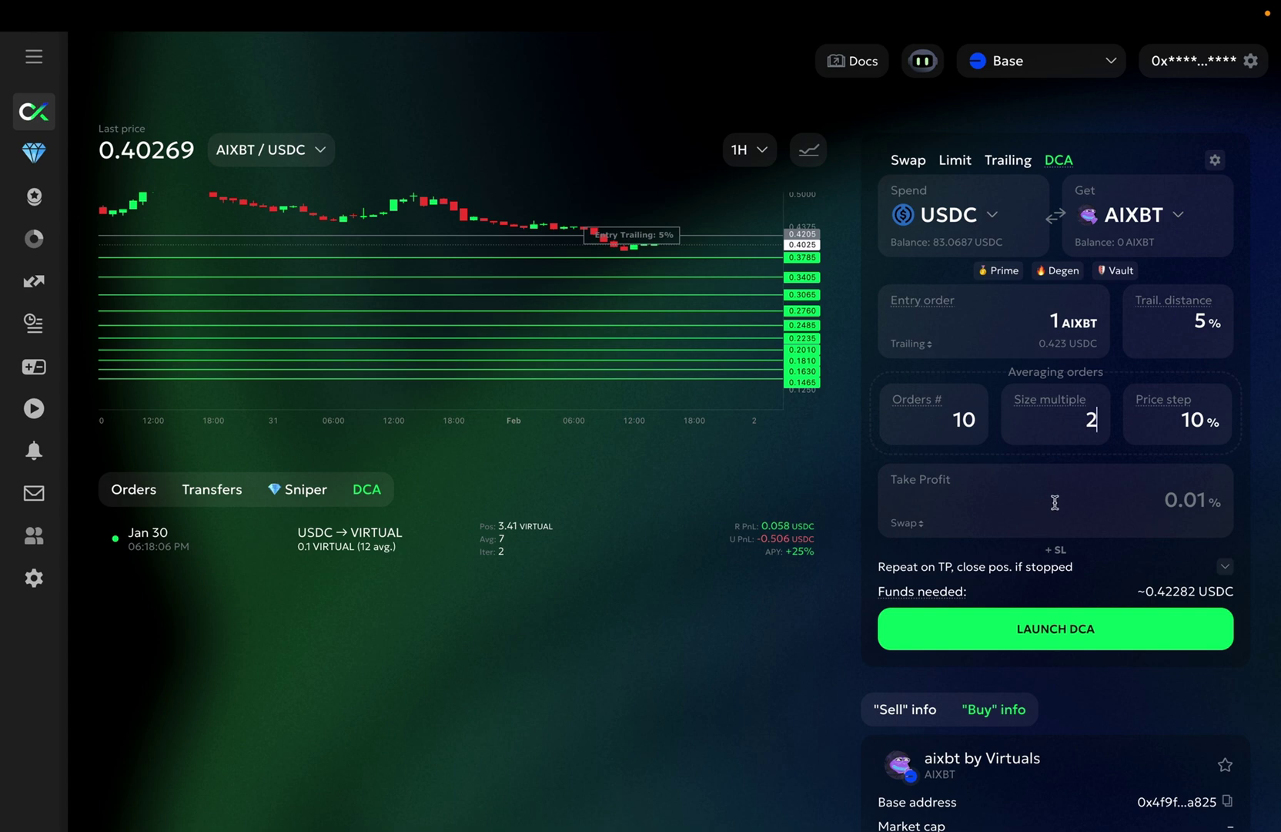
# Enter a 5% take profit and stretch the price scale to show the TP line.
pyautogui.click(1101, 506)
pyautogui.write('5')
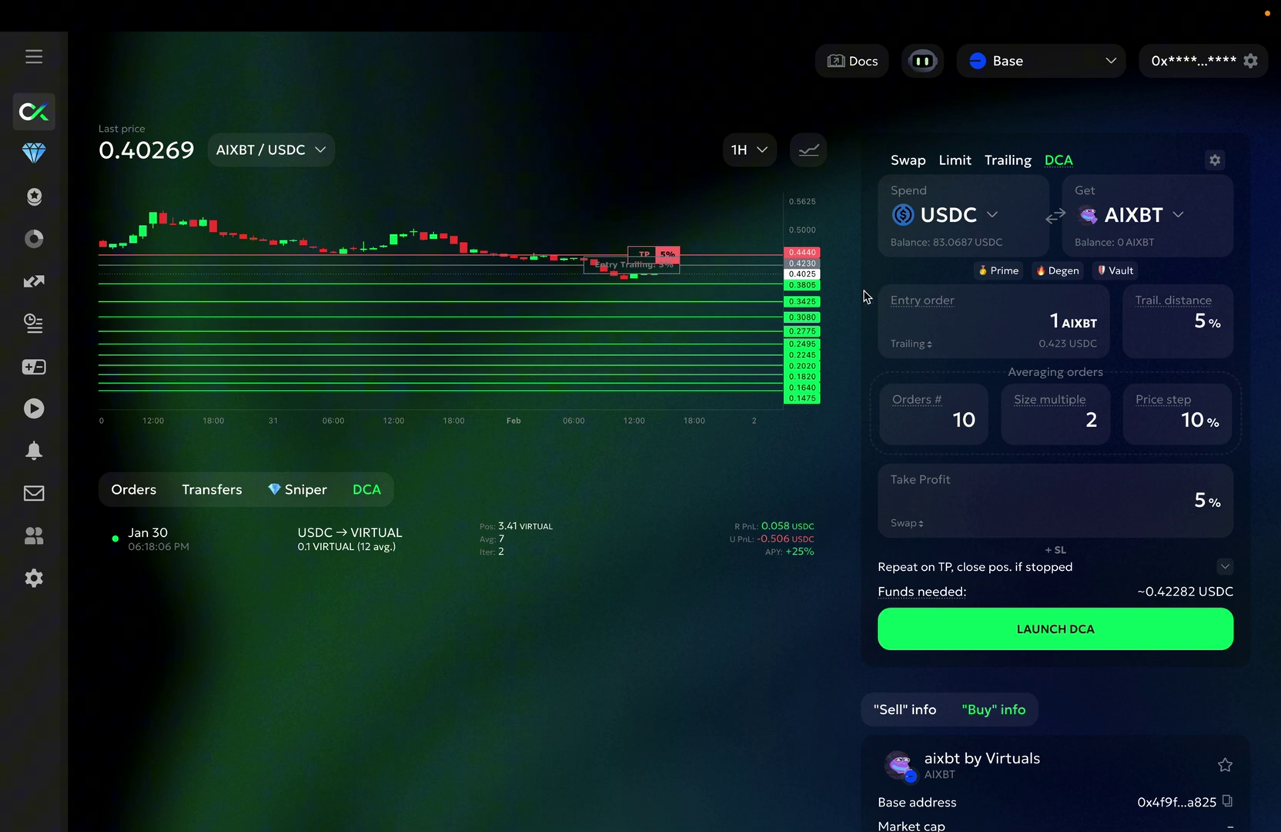
pyautogui.moveTo(806, 334); pyautogui.dragTo(805, 320)
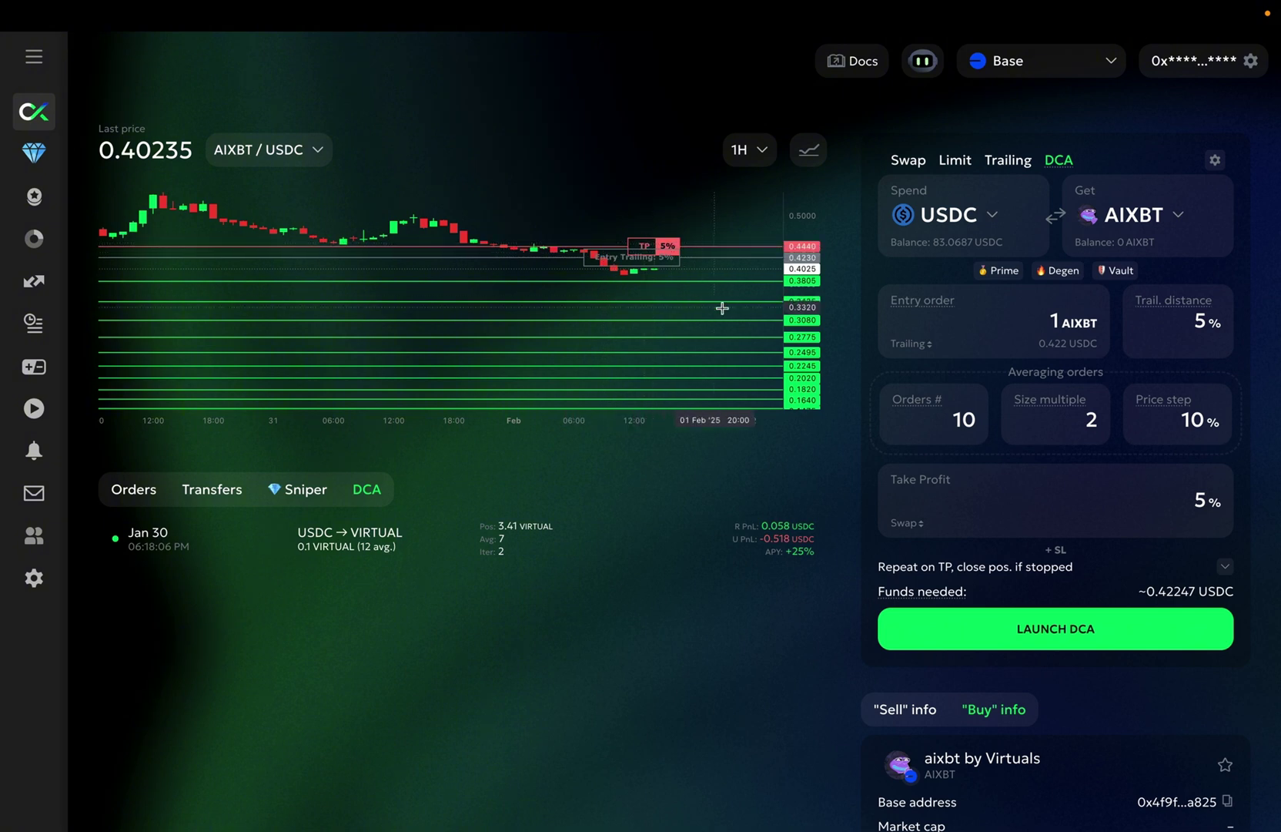
# Make the take profit trailing with a 2.5% trail distance and add a stop loss.
pyautogui.click(916, 526)
pyautogui.click(1178, 507)
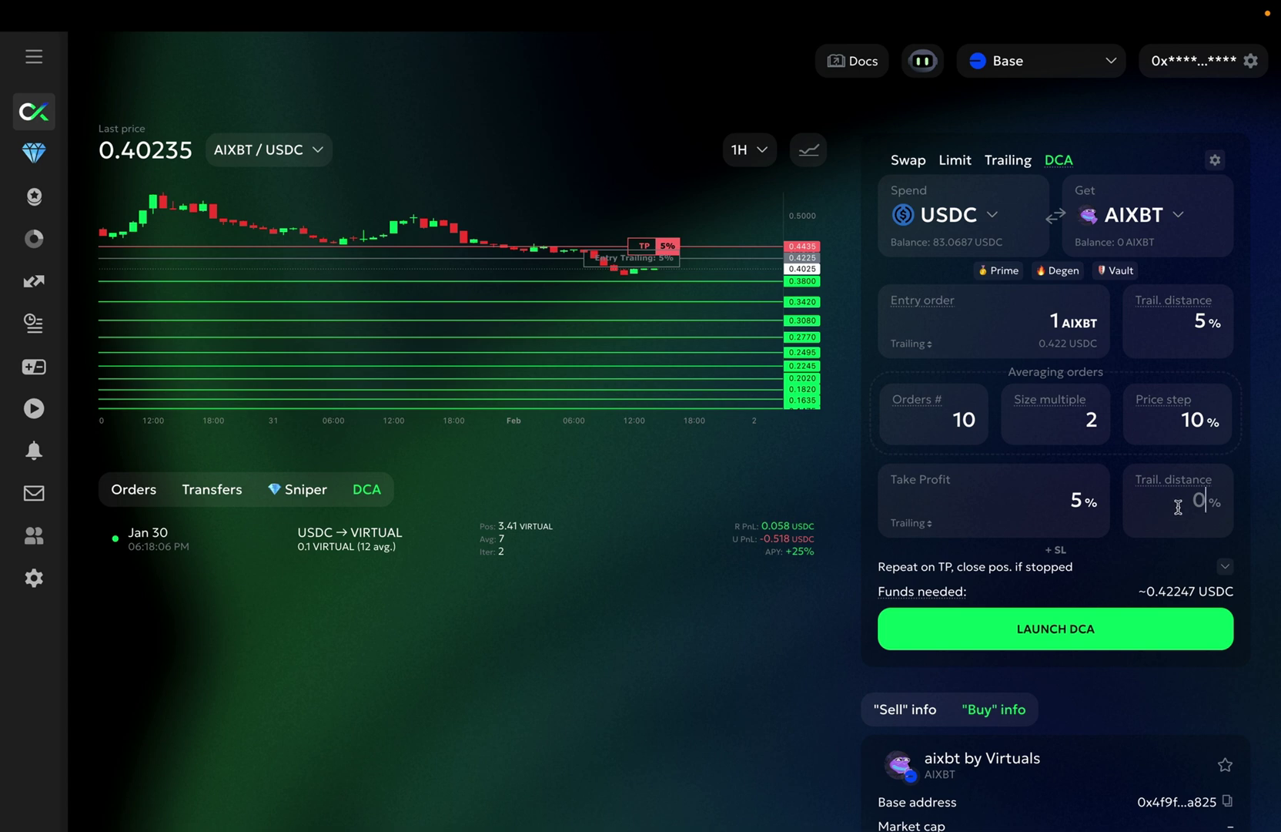
pyautogui.write('2.5')
pyautogui.click(807, 369)
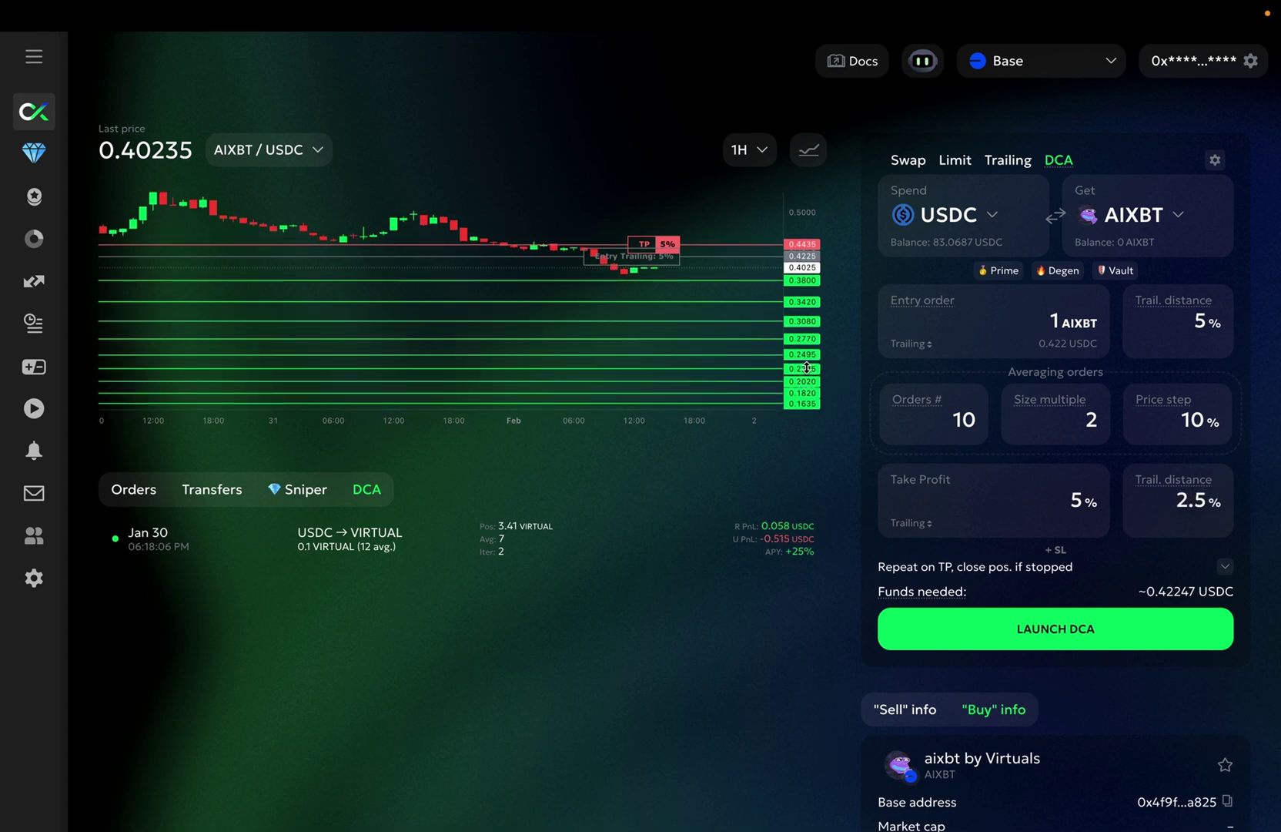
pyautogui.moveTo(806, 368); pyautogui.dragTo(713, 378)
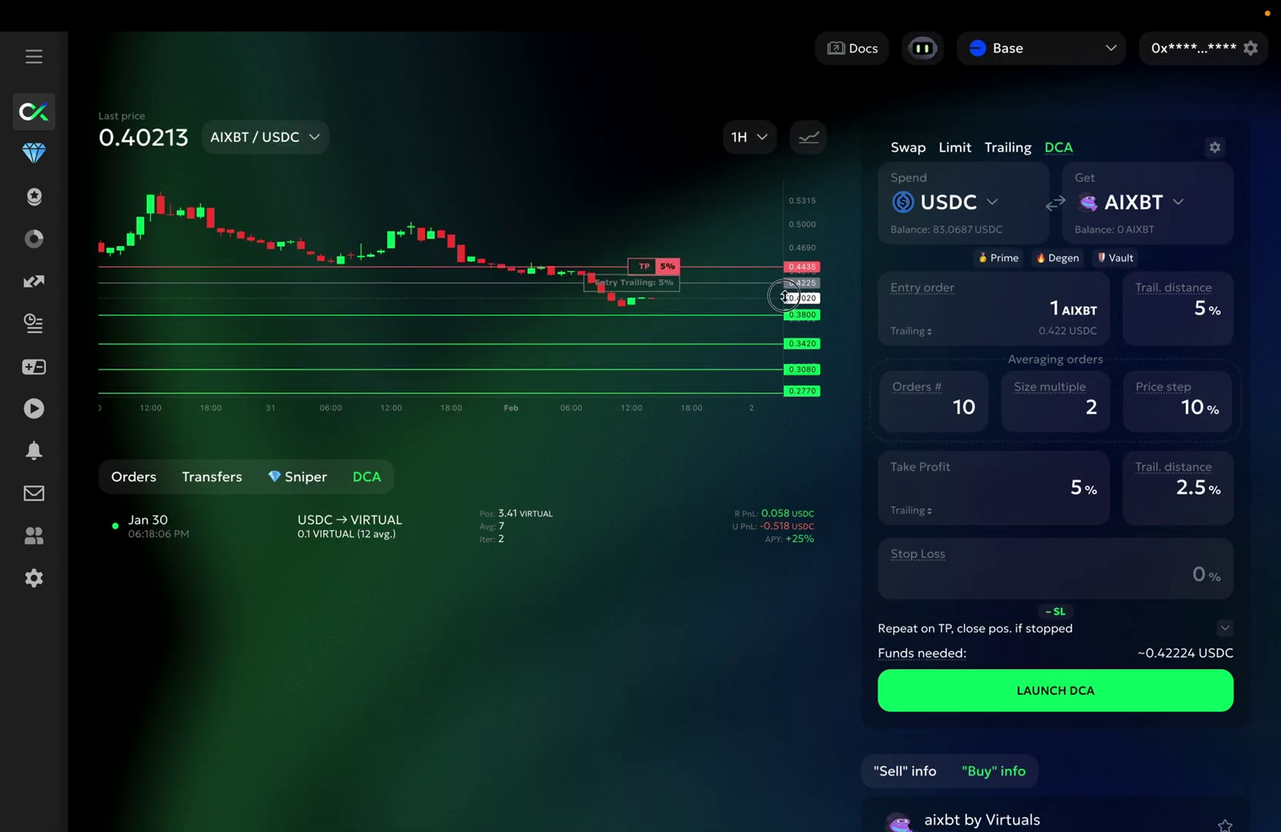
pyautogui.moveTo(739, 308); pyautogui.dragTo(758, 231)
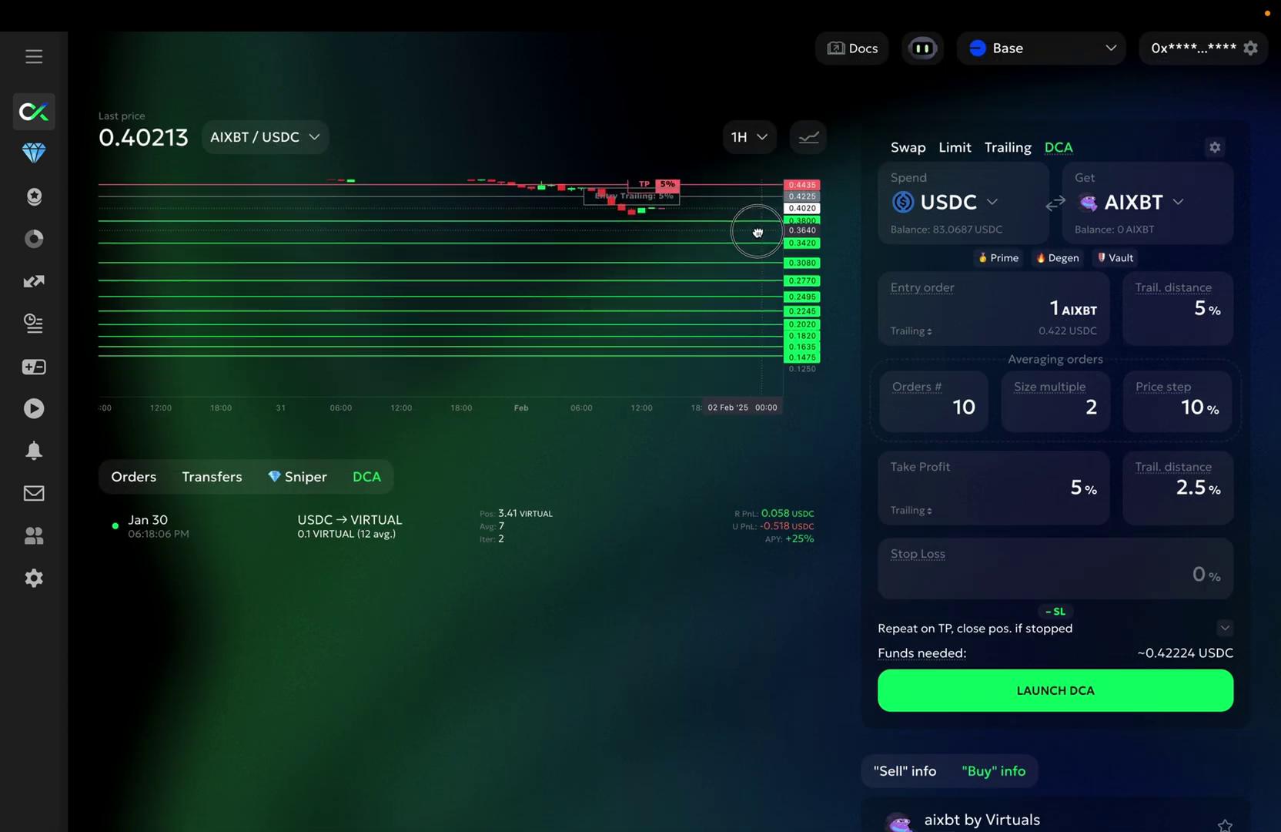
# Enter a 5% stop loss and rescale the chart to show the SL line at 0.1400.
pyautogui.click(1187, 573)
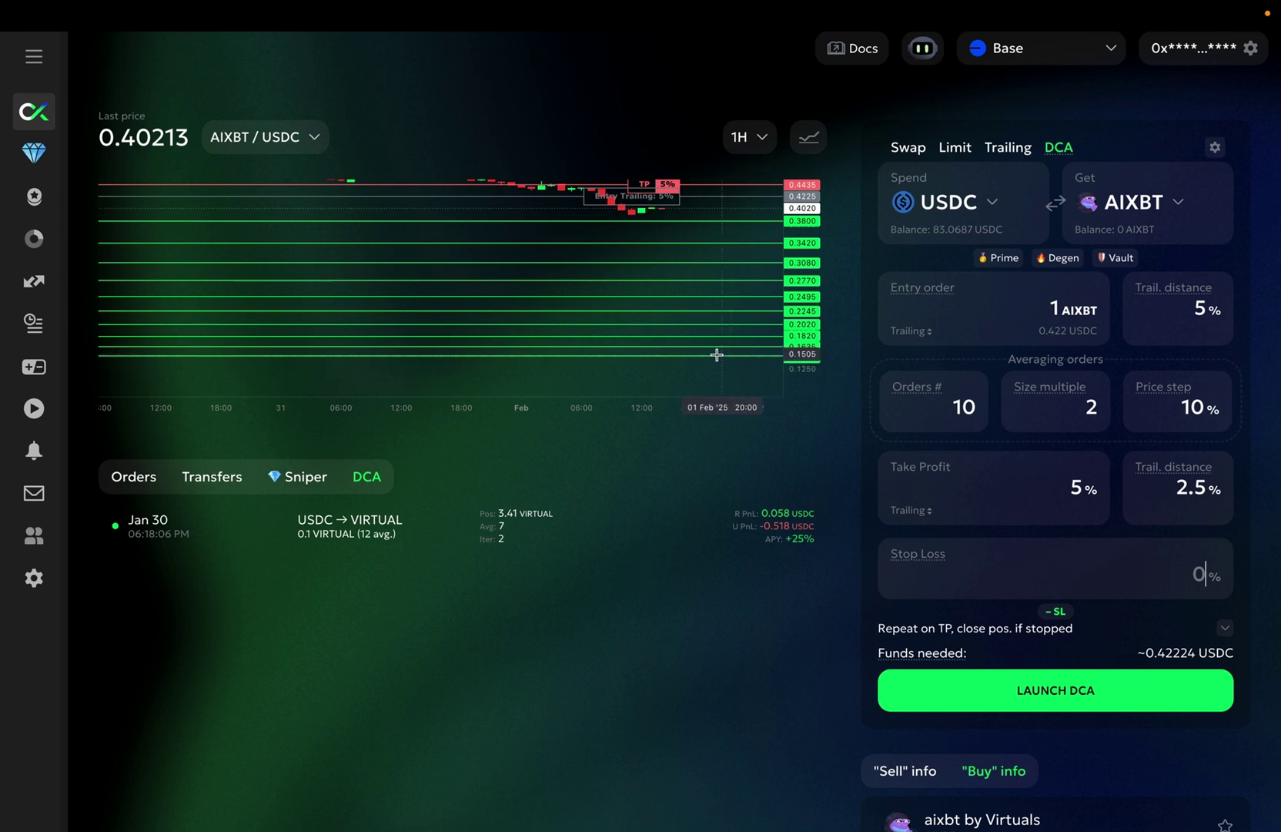
pyautogui.moveTo(909, 556)
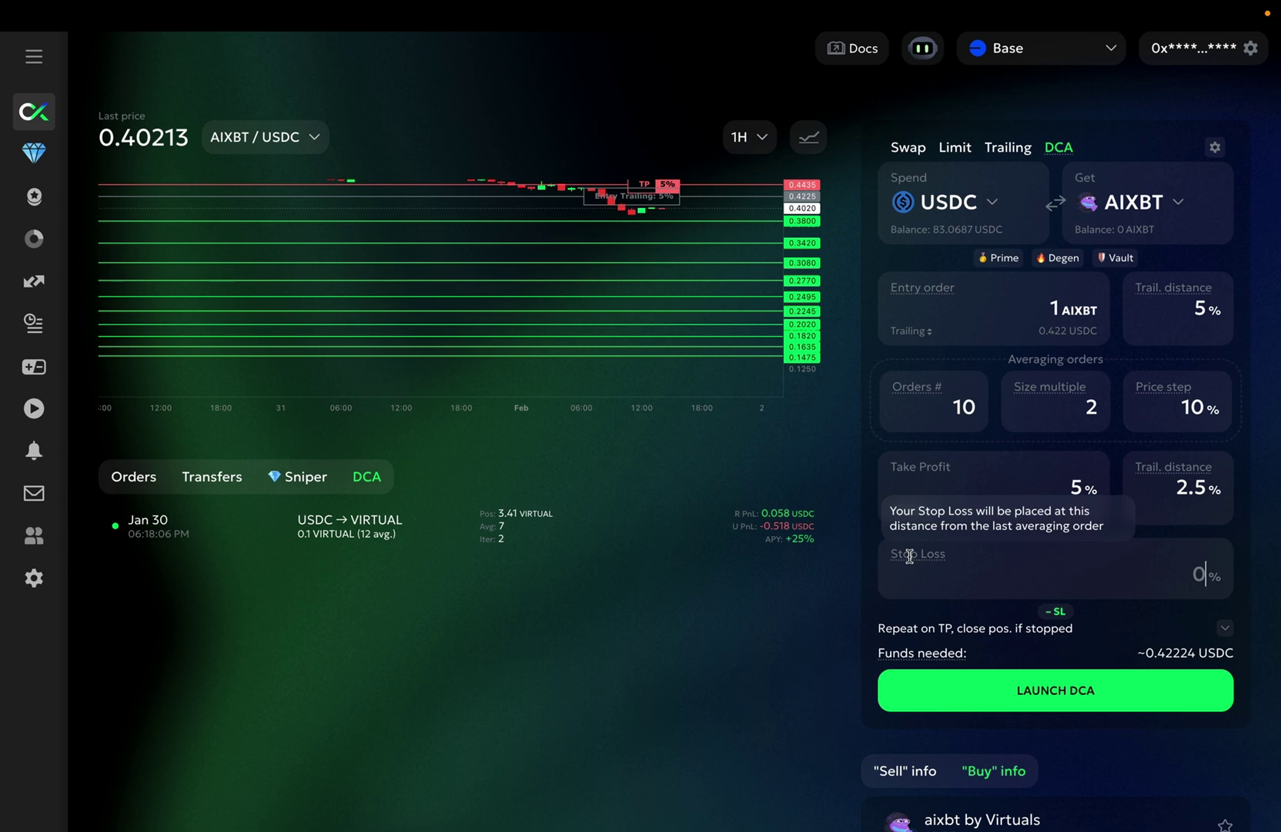
pyautogui.write('5')
pyautogui.moveTo(797, 381); pyautogui.dragTo(720, 172)
pyautogui.moveTo(806, 363); pyautogui.dragTo(810, 310)
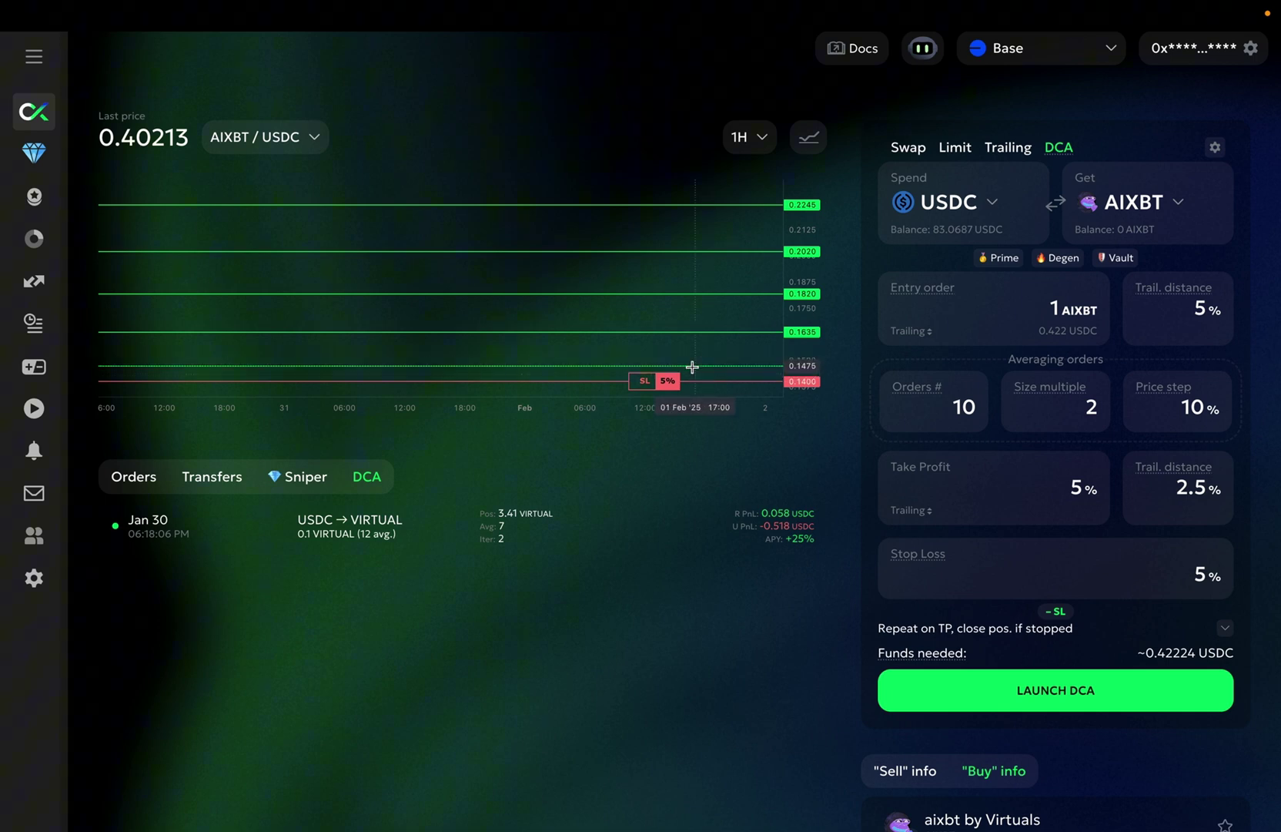
pyautogui.moveTo(790, 275); pyautogui.dragTo(779, 368)
pyautogui.moveTo(733, 272); pyautogui.dragTo(749, 343)
pyautogui.moveTo(792, 252); pyautogui.dragTo(801, 327)
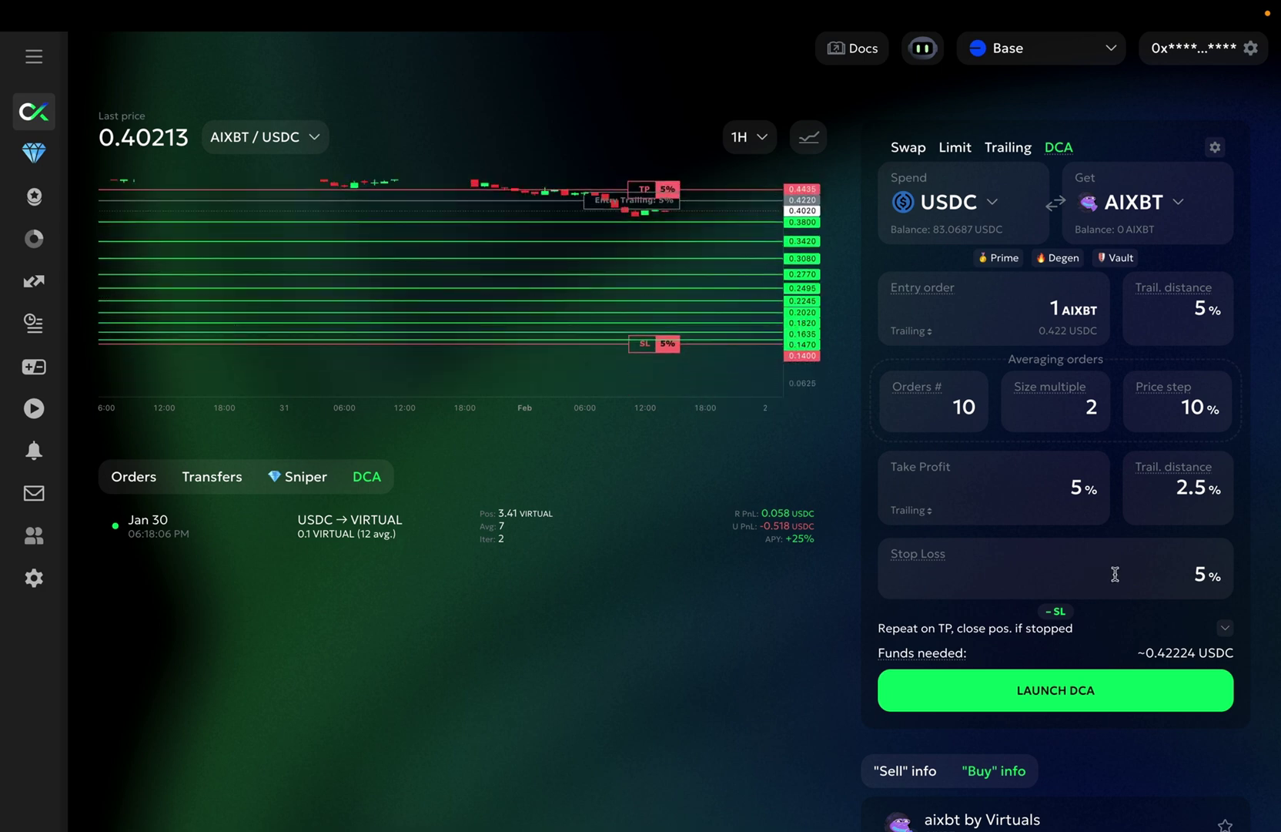
# Enable repeat on both TP and SL with a 5 min cooldown between runs.
pyautogui.click(1225, 627)
pyautogui.scroll(-2, 1120, 646)
pyautogui.scroll(2, 1025, 581)
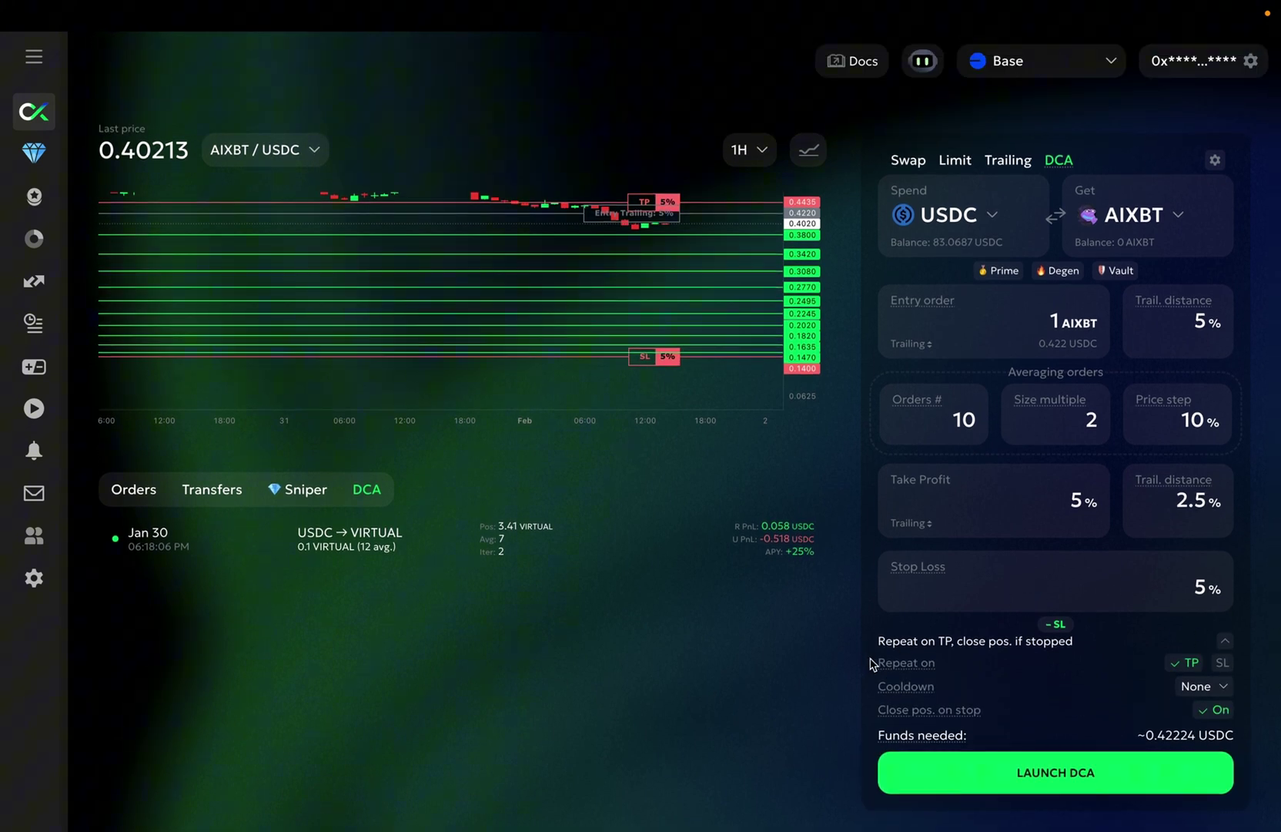
pyautogui.scroll(-1, 1185, 667)
pyautogui.scroll(1, 1196, 666)
pyautogui.click(1192, 663)
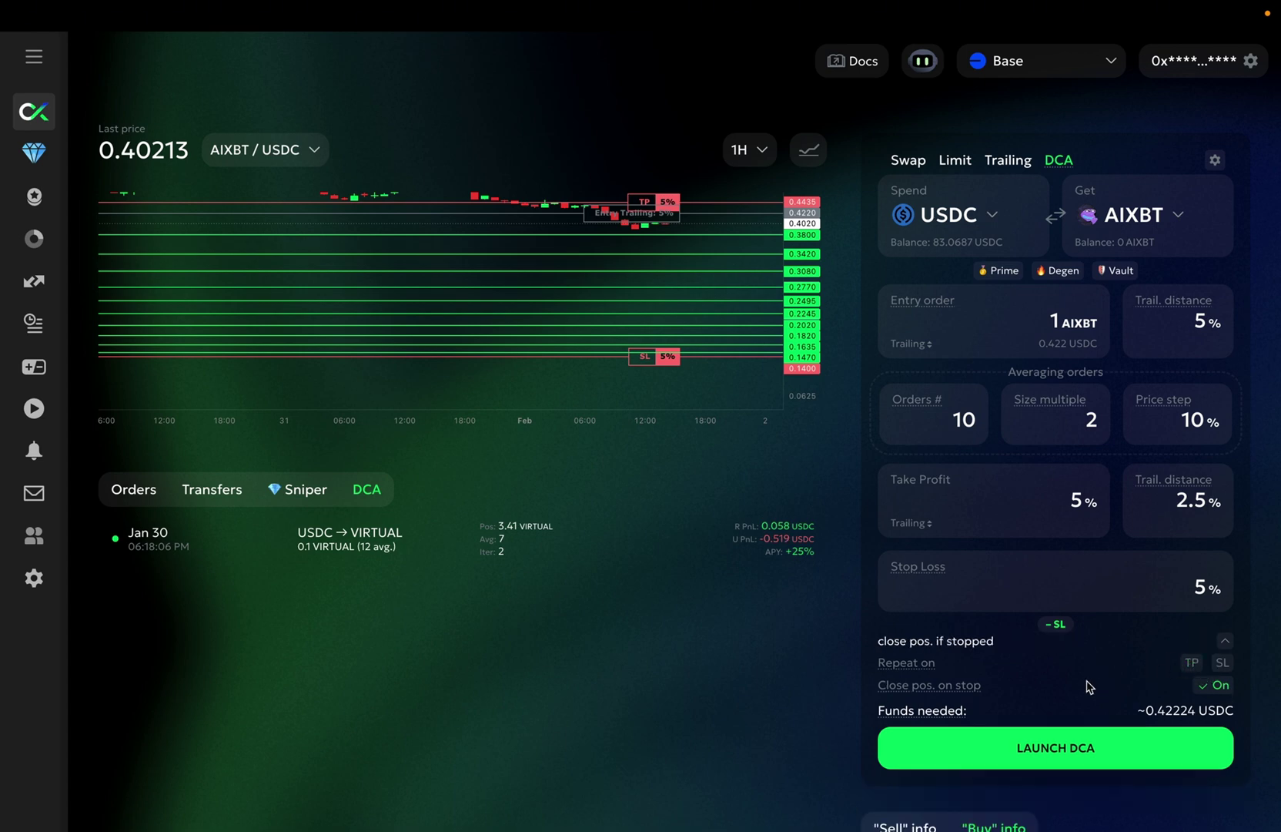
pyautogui.click(1191, 665)
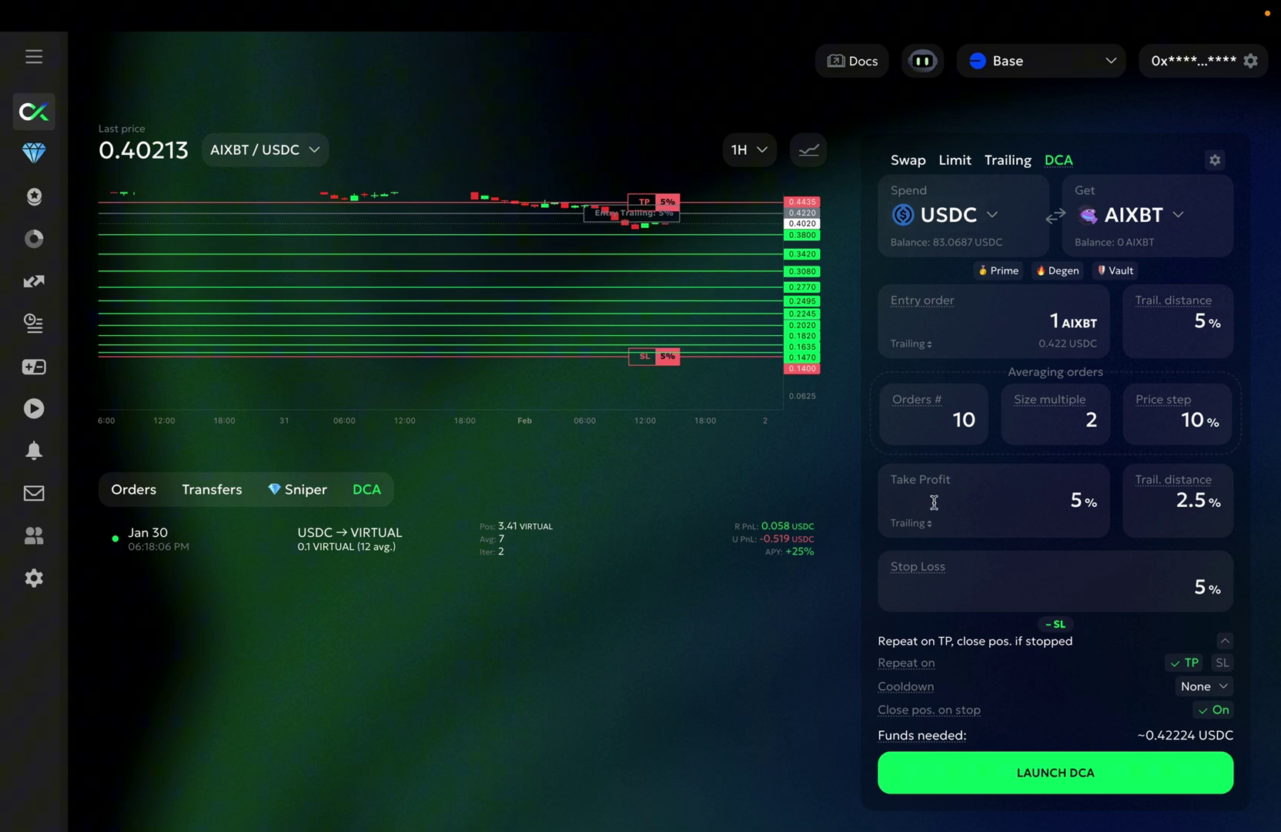
pyautogui.click(1224, 664)
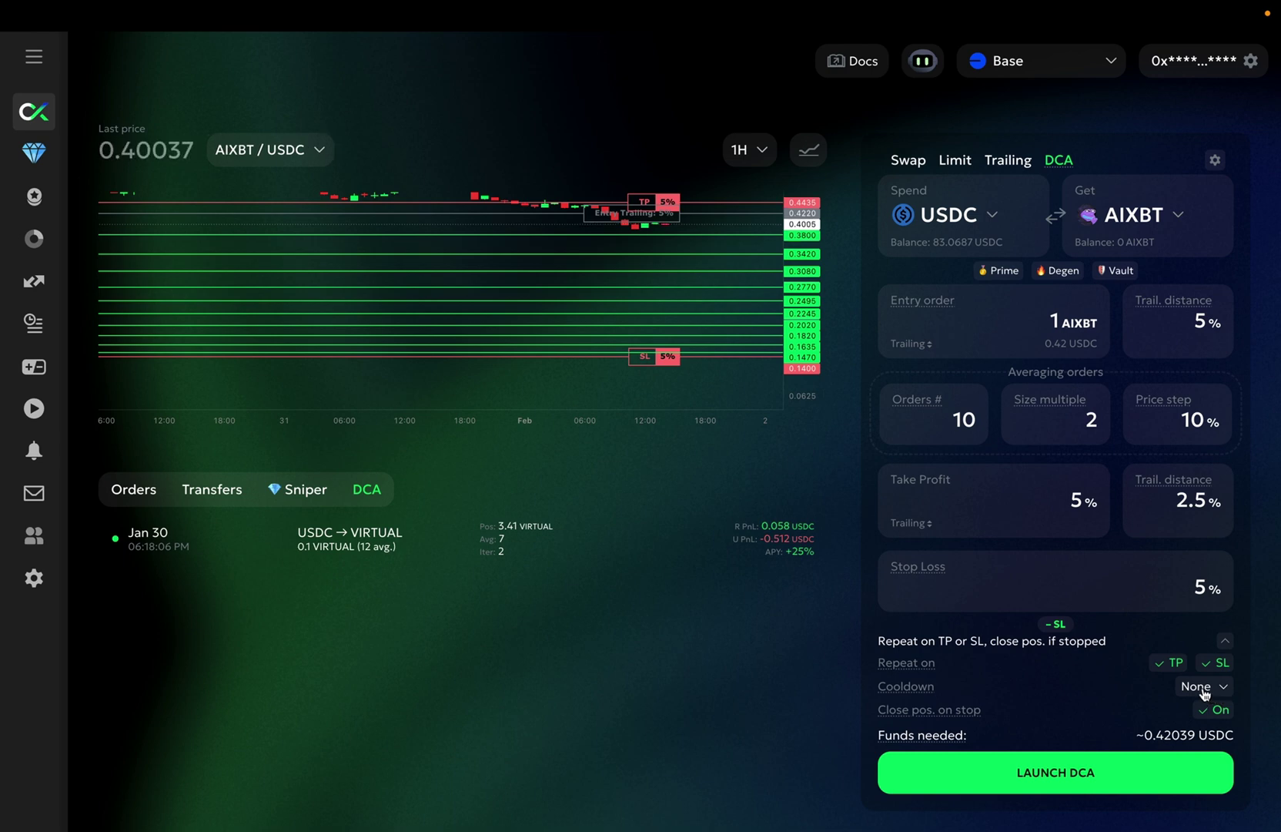
pyautogui.click(1209, 686)
pyautogui.click(1182, 735)
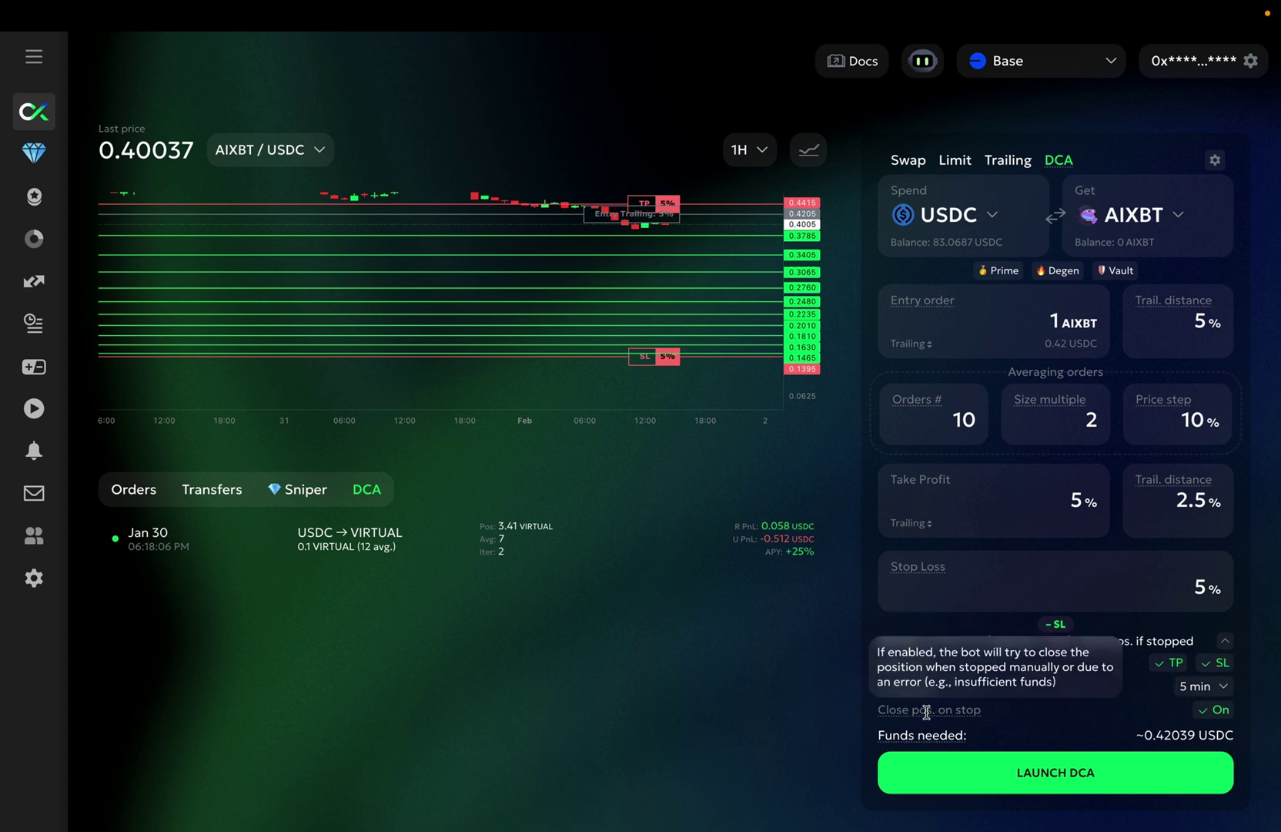
pyautogui.moveTo(958, 710)
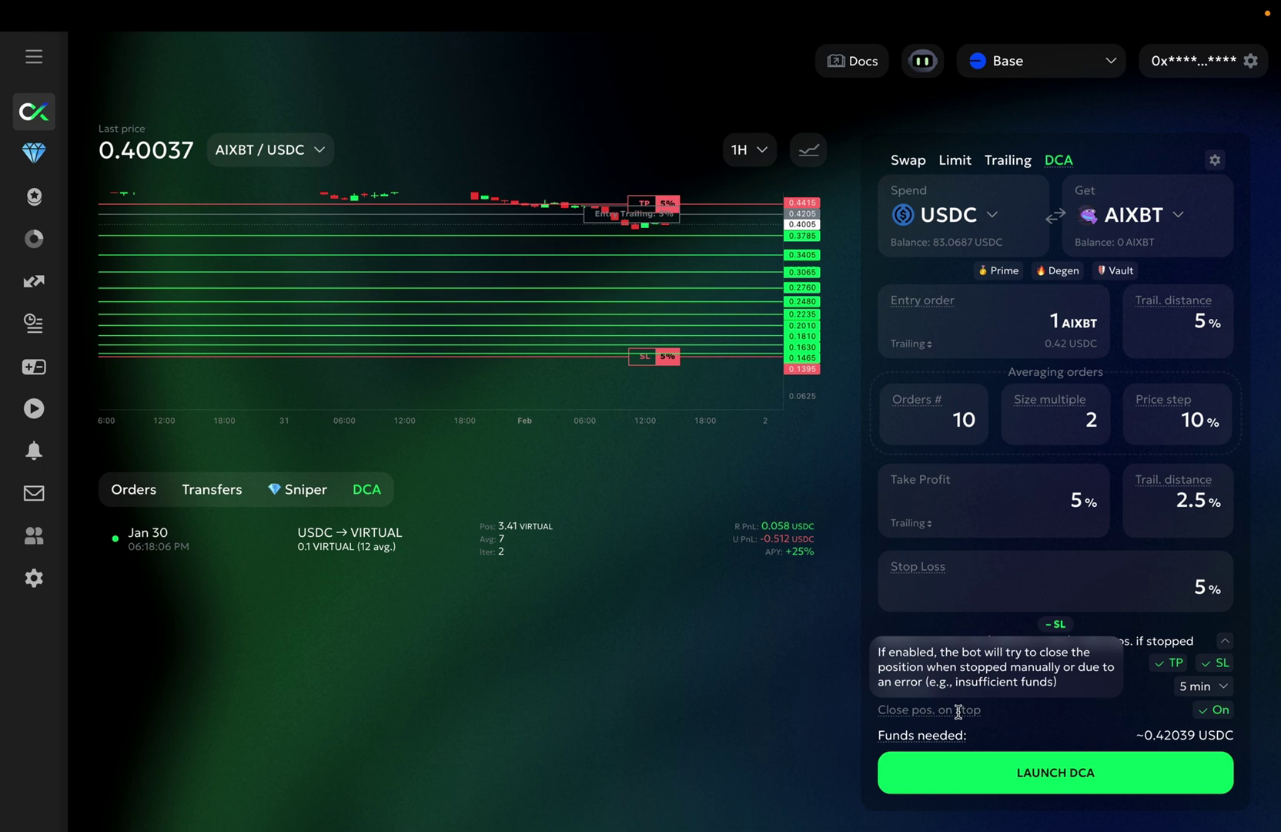
# Review the form and keep the entry order amount at 1 AIXBT.
pyautogui.scroll(-2, 847, 636)
pyautogui.scroll(2, 1113, 614)
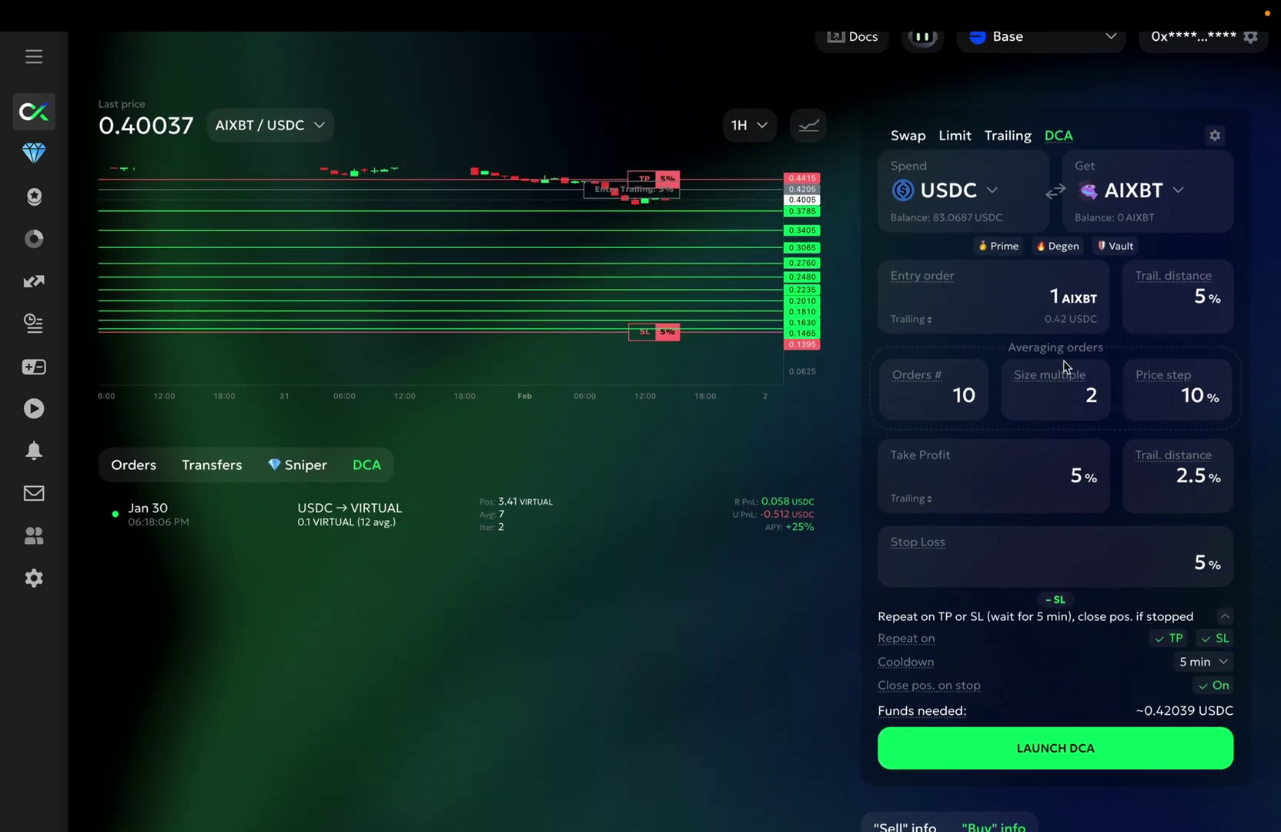
pyautogui.click(1044, 297)
pyautogui.write('0')
pyautogui.press('BackSpace')
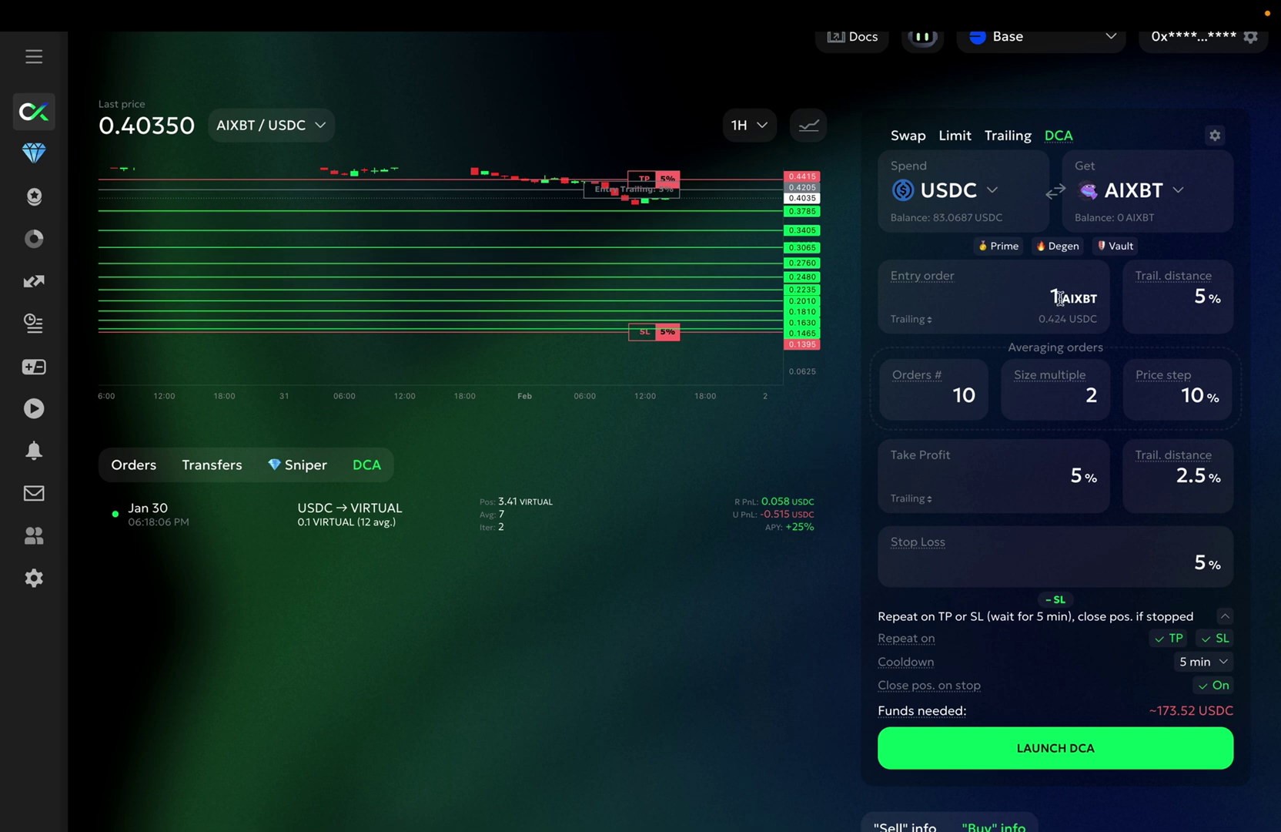
# Change the size multiple to 1.7, cutting funds needed to about 51.27 USDC.
pyautogui.doubleClick(1085, 399)
pyautogui.write('1')
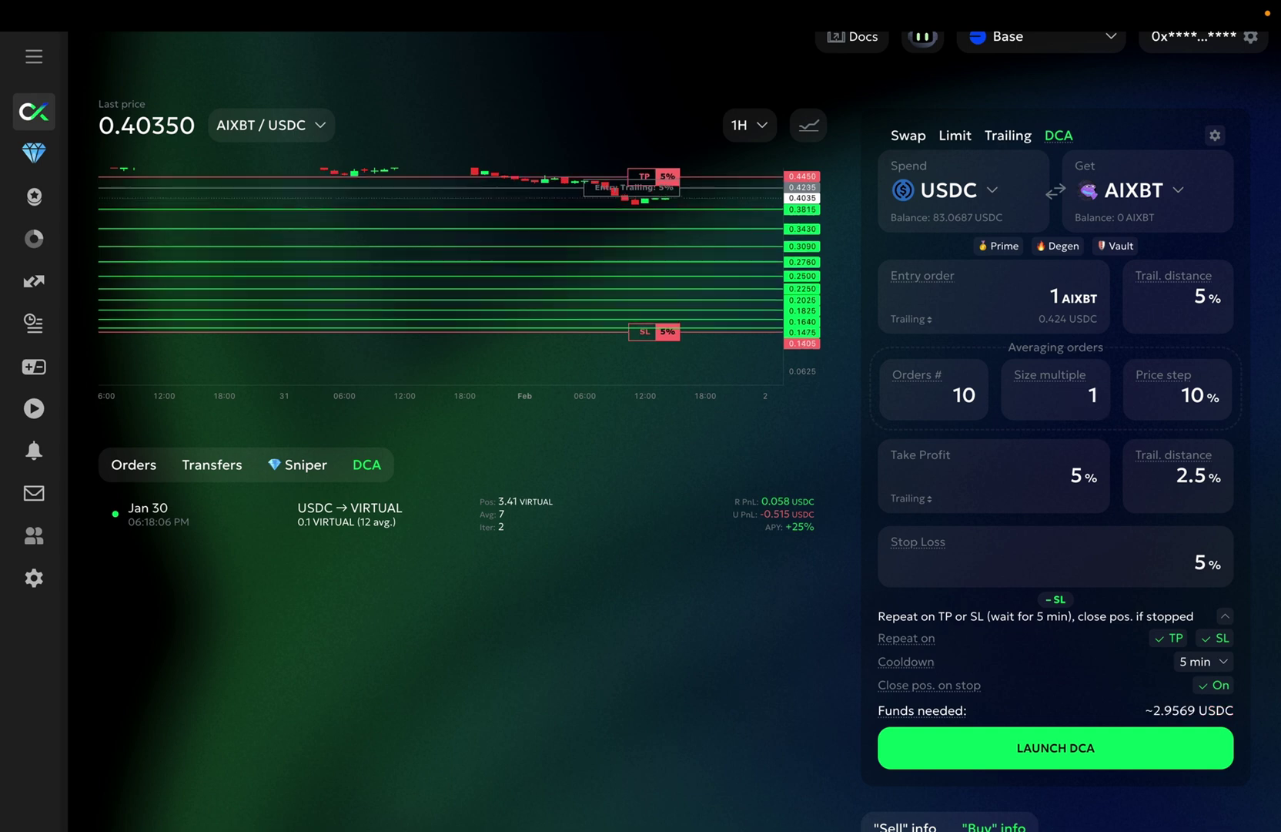
pyautogui.write('.5')
pyautogui.press('BackSpace')
pyautogui.write('7')
pyautogui.scroll(-1, 1038, 699)
pyautogui.scroll(1, 1039, 701)
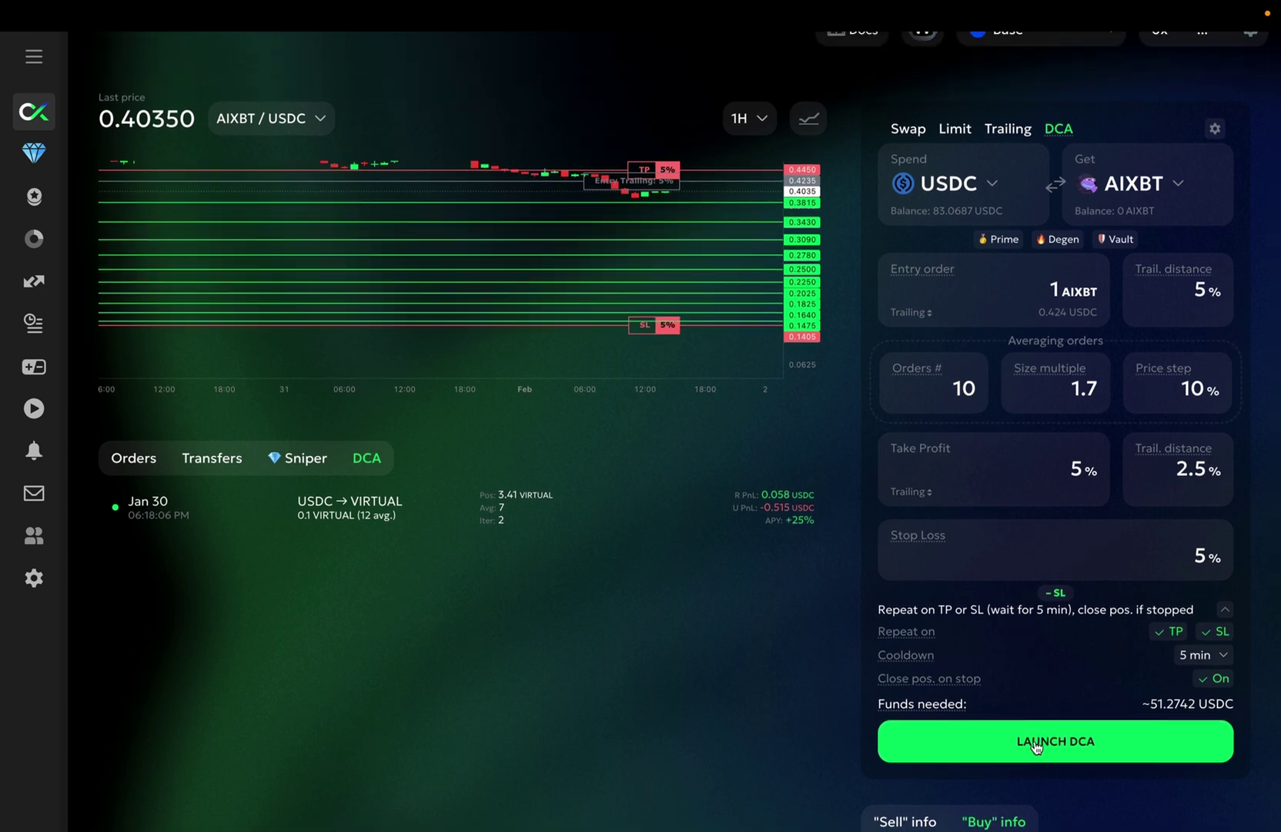
# Launch the AIXBT DCA bot and confirm it appears as Running in the DCA list.
pyautogui.click(1036, 744)
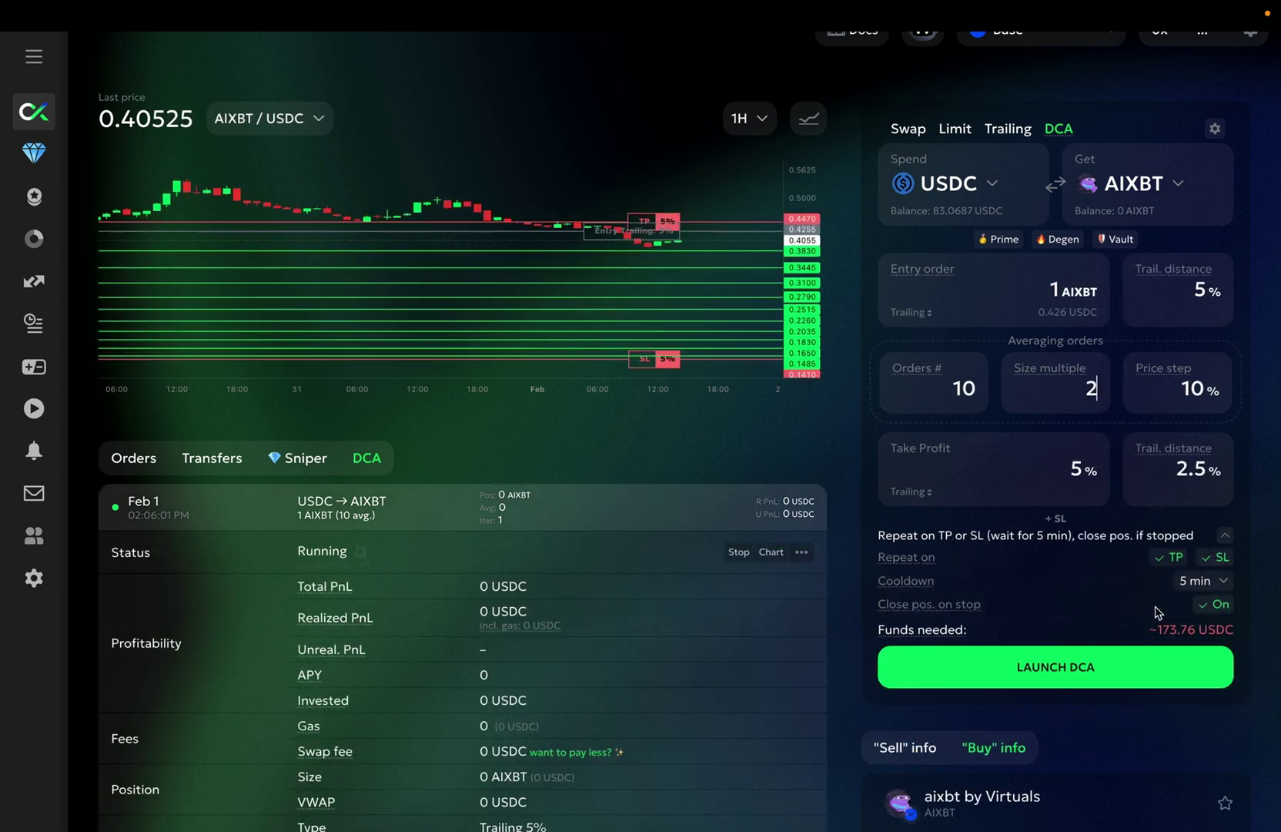
pyautogui.click(1075, 670)
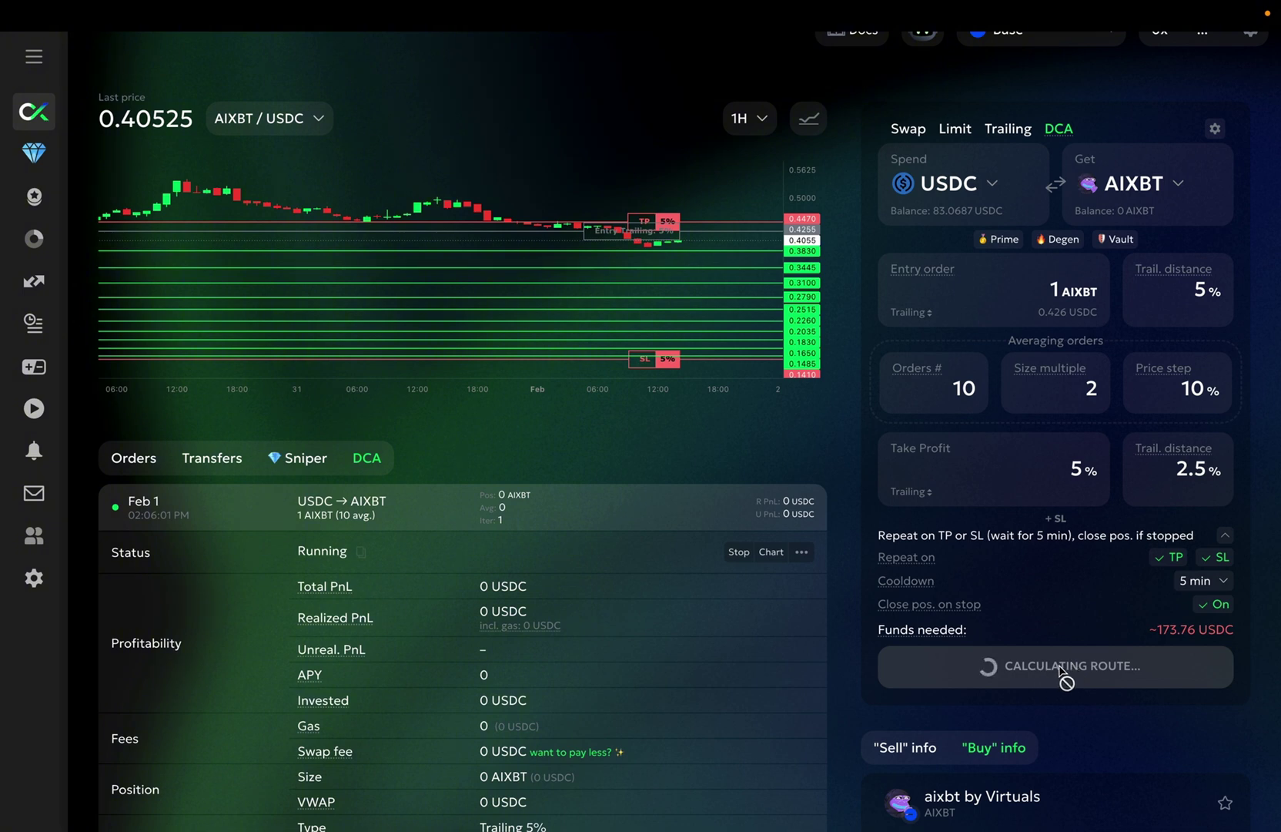